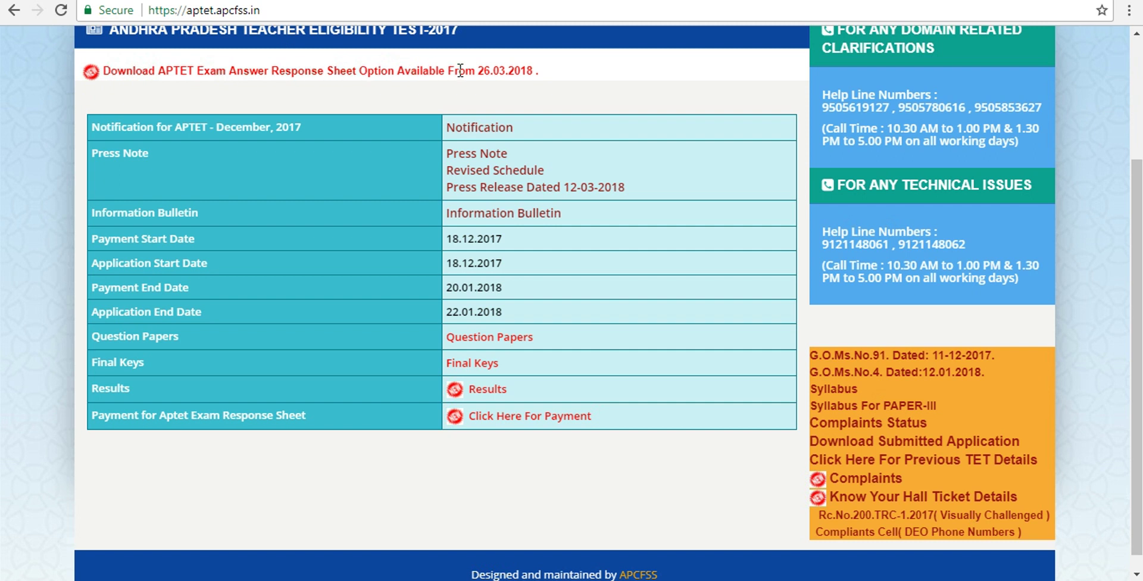
- Open the Payment for Aptet Exam Response Sheet form (Paper - I, TELUGU, amount 200)
drag(480, 70, 587, 78)
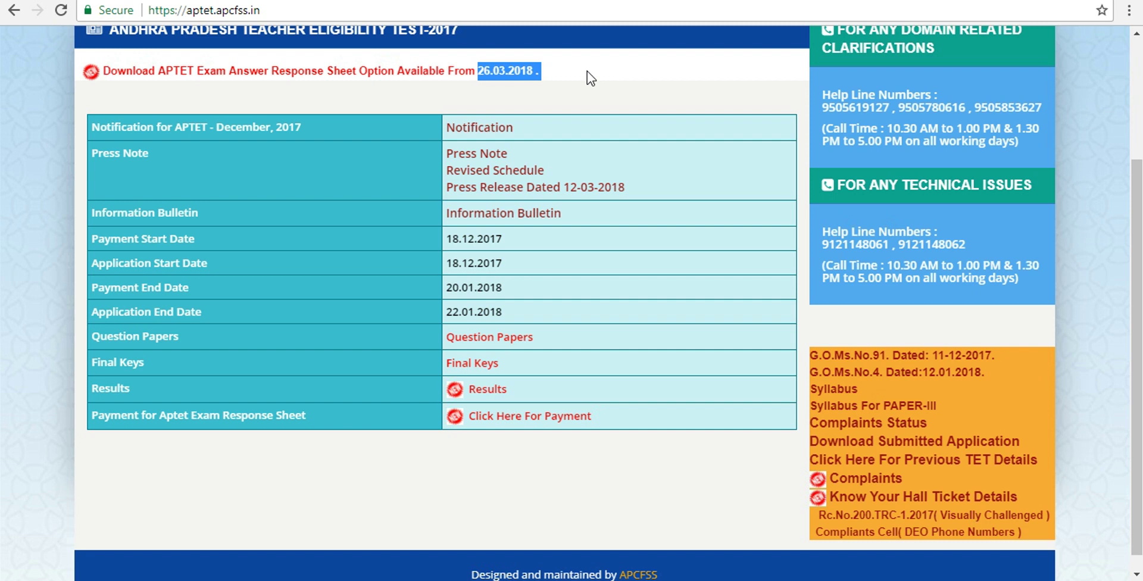
click(587, 70)
drag(90, 413, 320, 410)
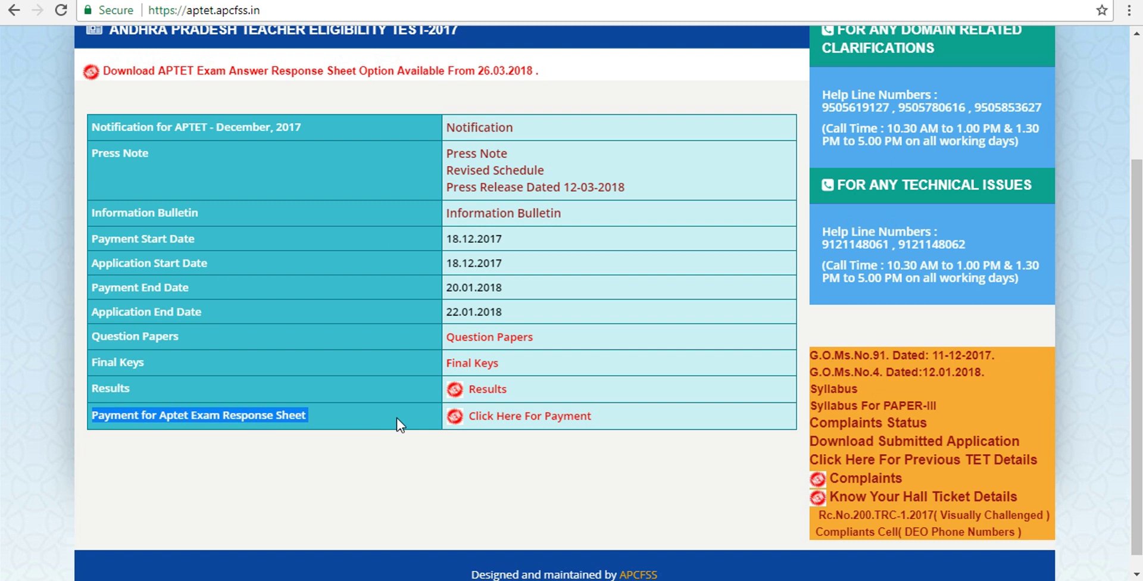
click(609, 413)
drag(609, 412, 454, 427)
click(523, 446)
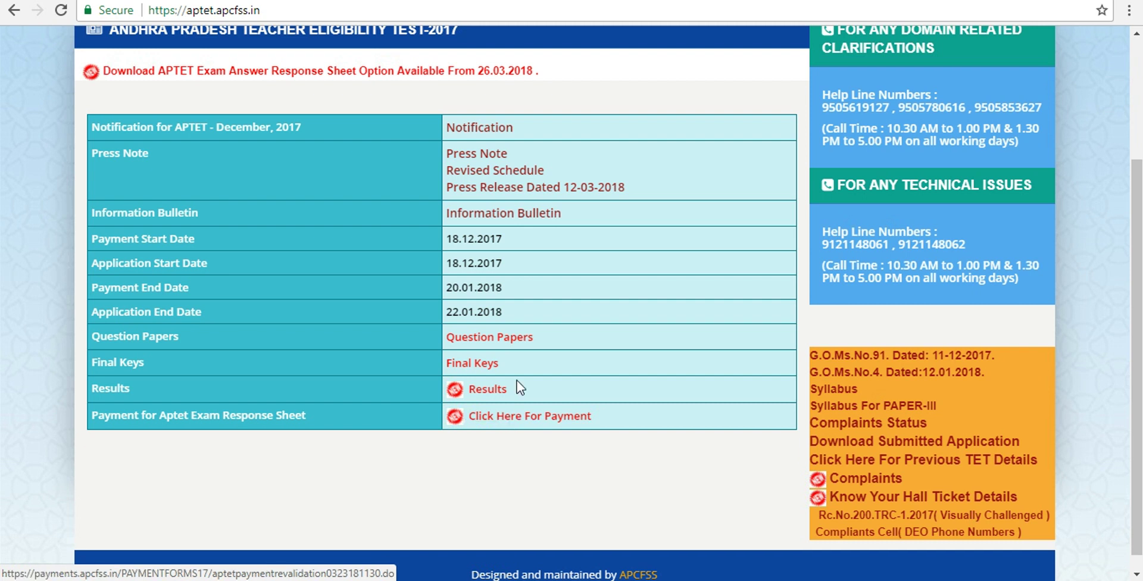
click(529, 415)
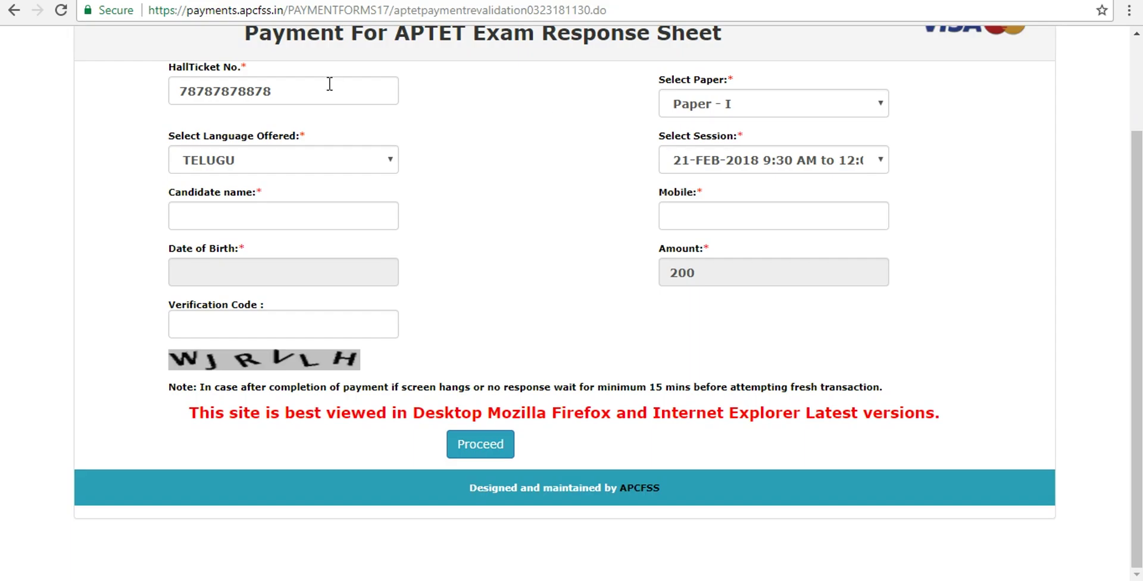
- Replace the hall ticket number and review the paper, language and session lists
drag(292, 99, 146, 96)
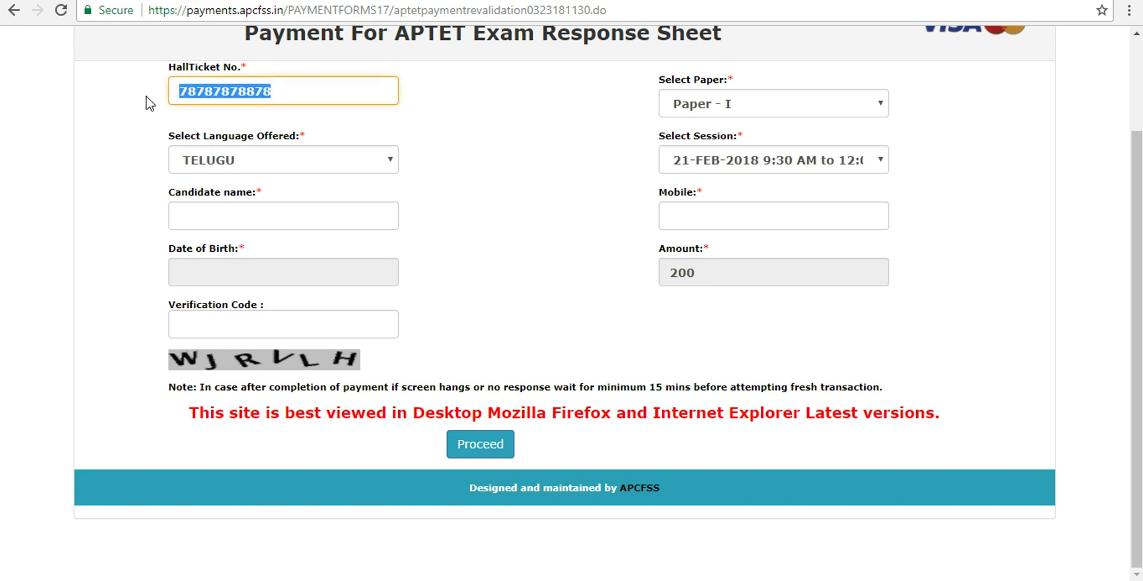
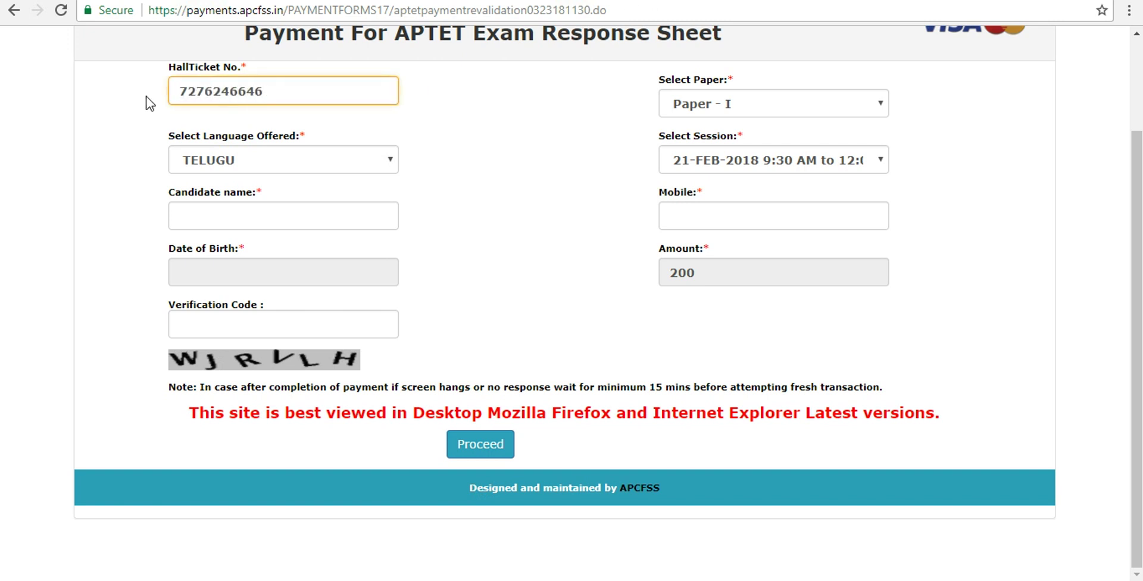
click(710, 106)
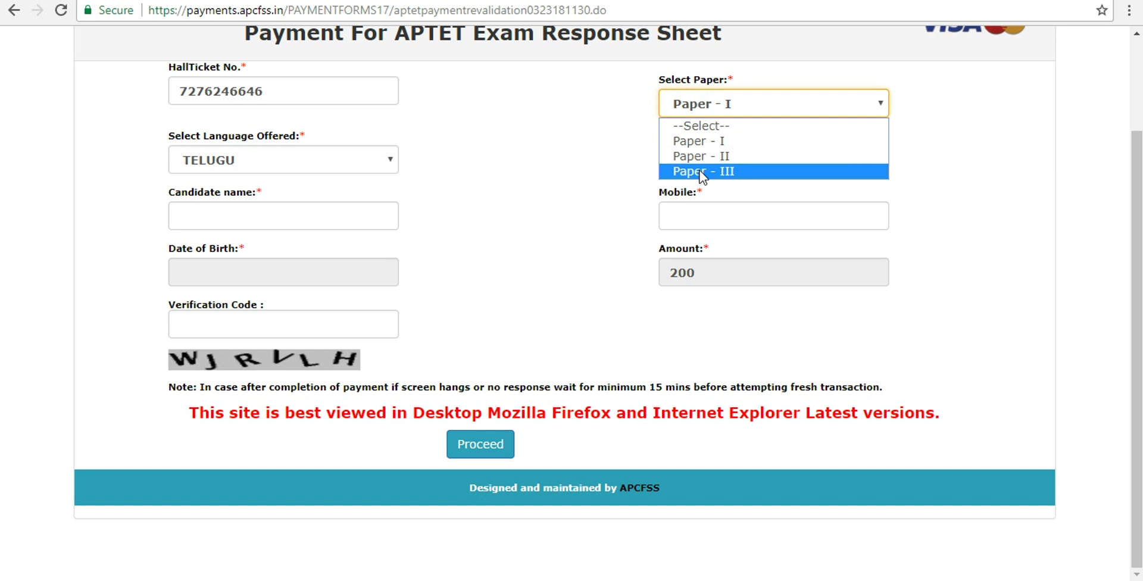
click(520, 117)
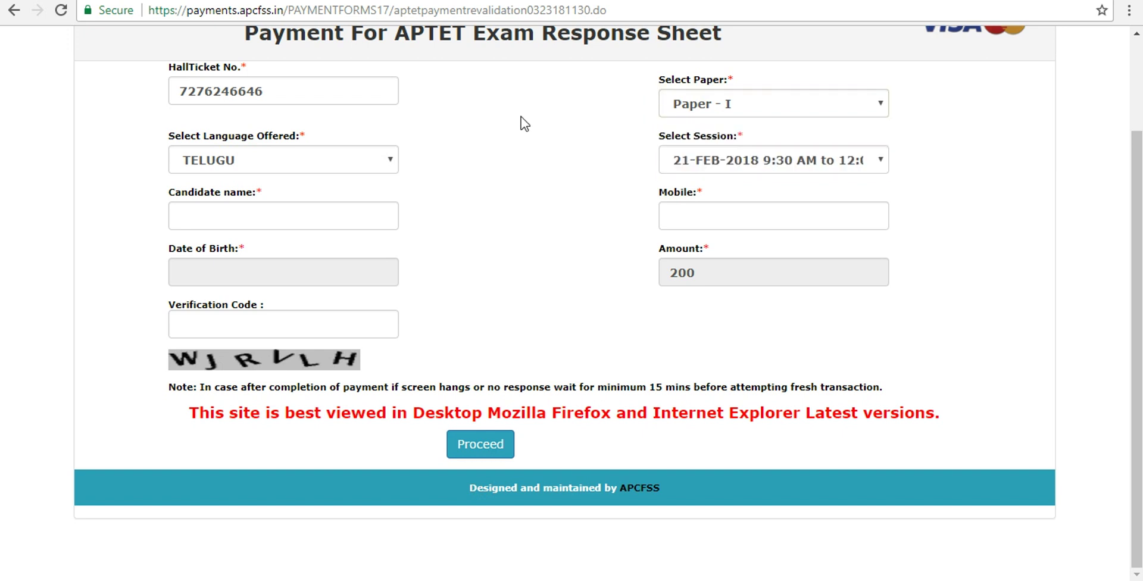
click(389, 158)
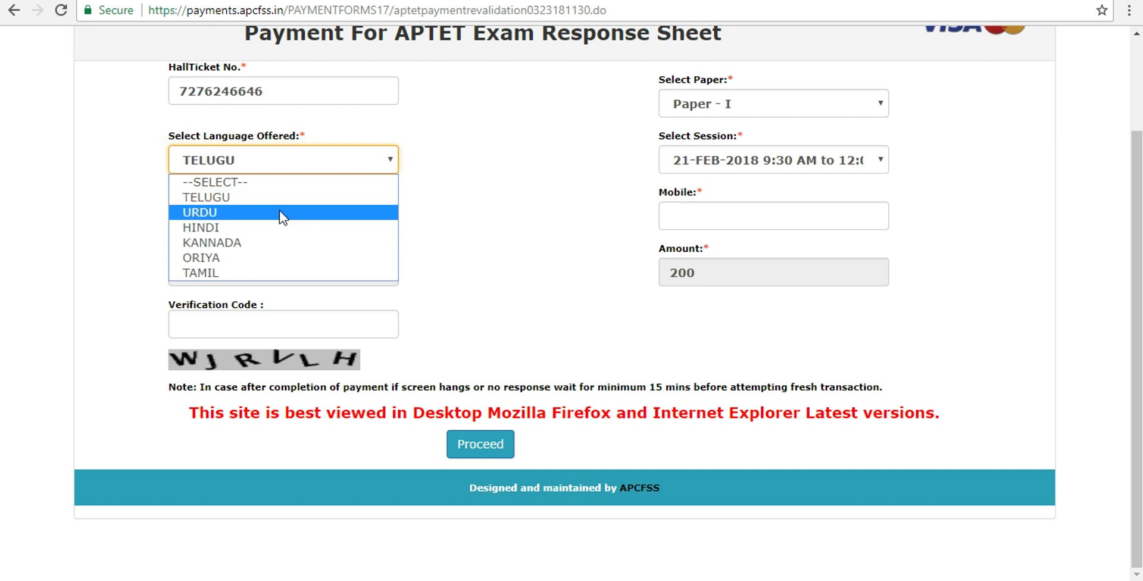
click(552, 133)
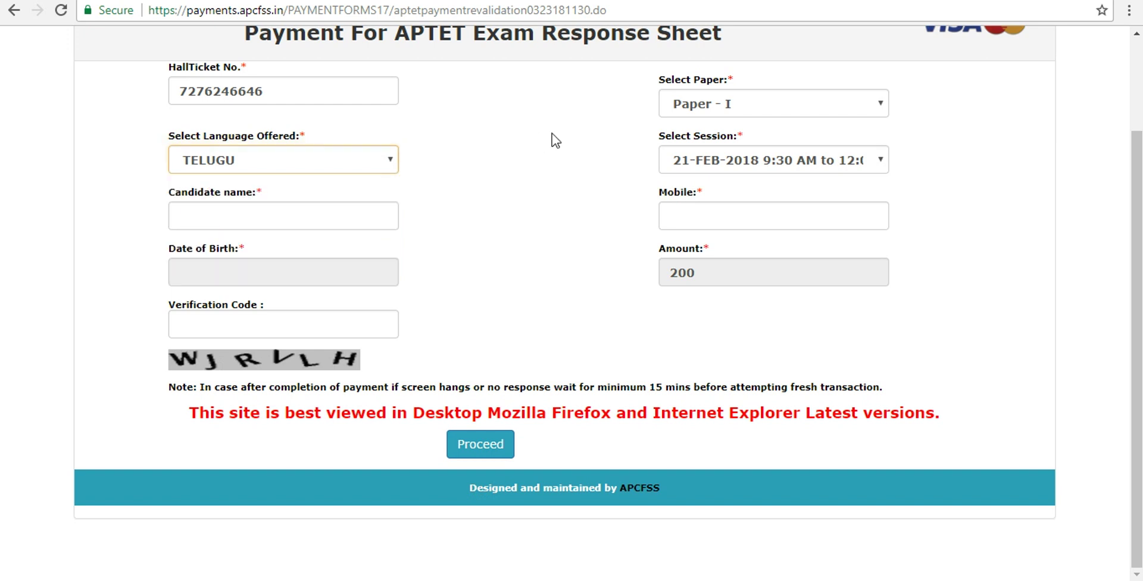
click(695, 162)
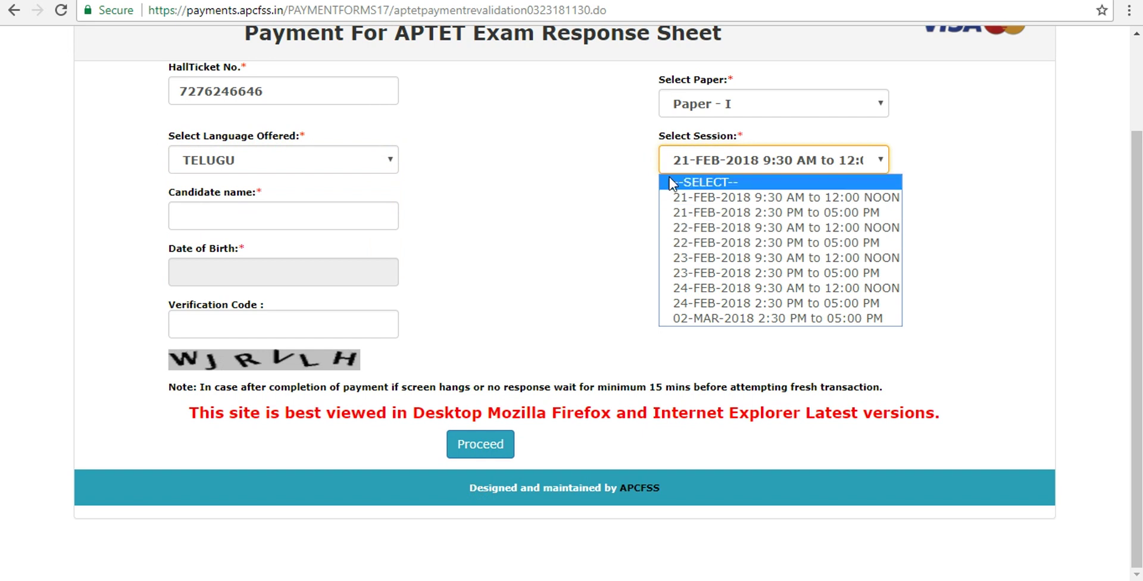
click(622, 147)
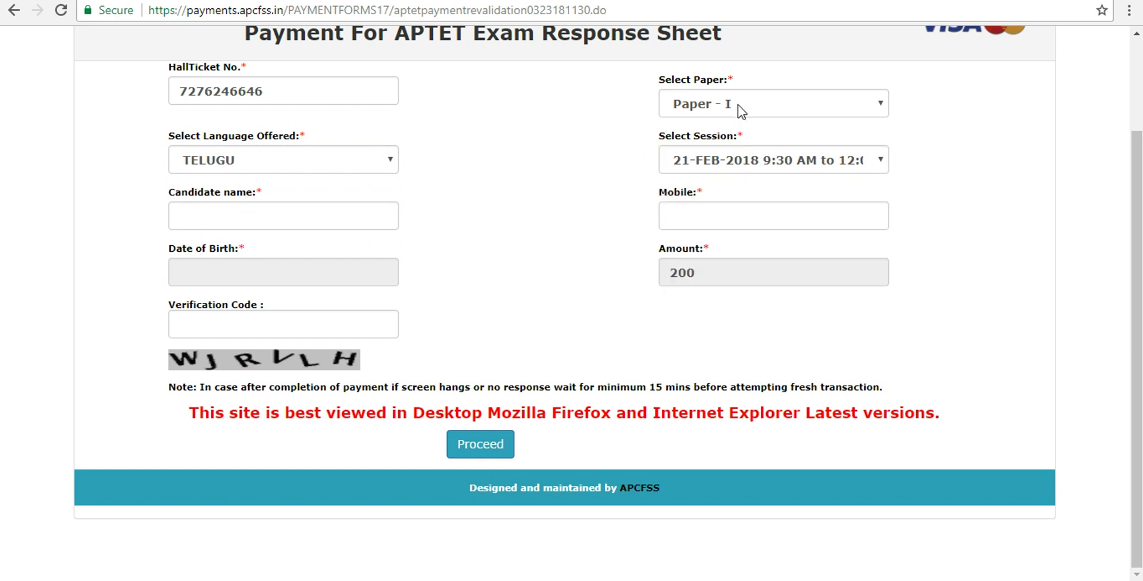
- Choose Paper - I, TELUGU and the 21-FEB-2018 9:30 AM exam session
click(738, 105)
click(716, 141)
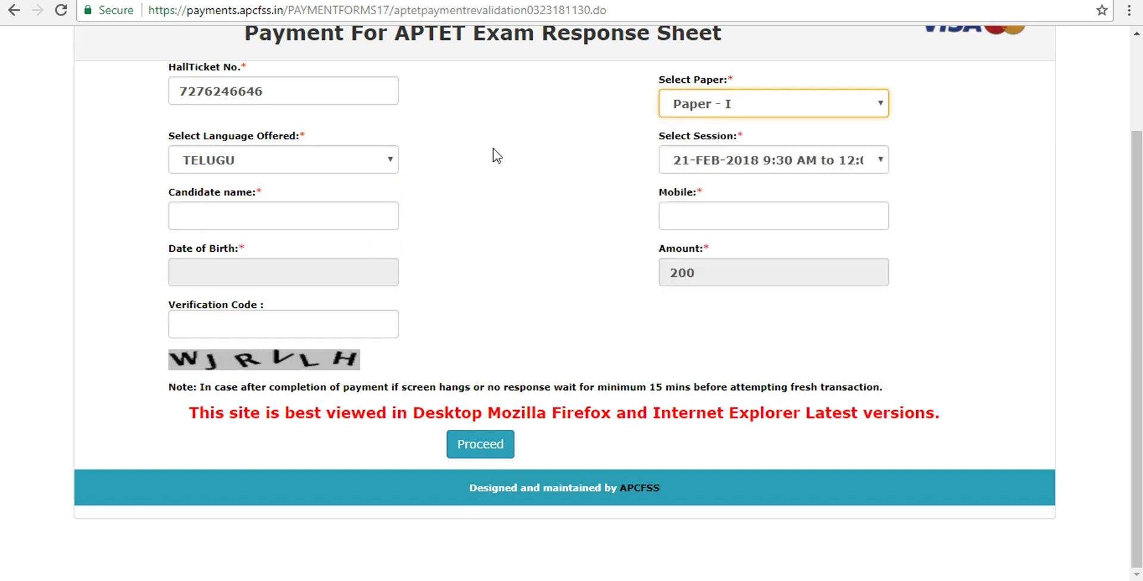
click(387, 159)
click(288, 197)
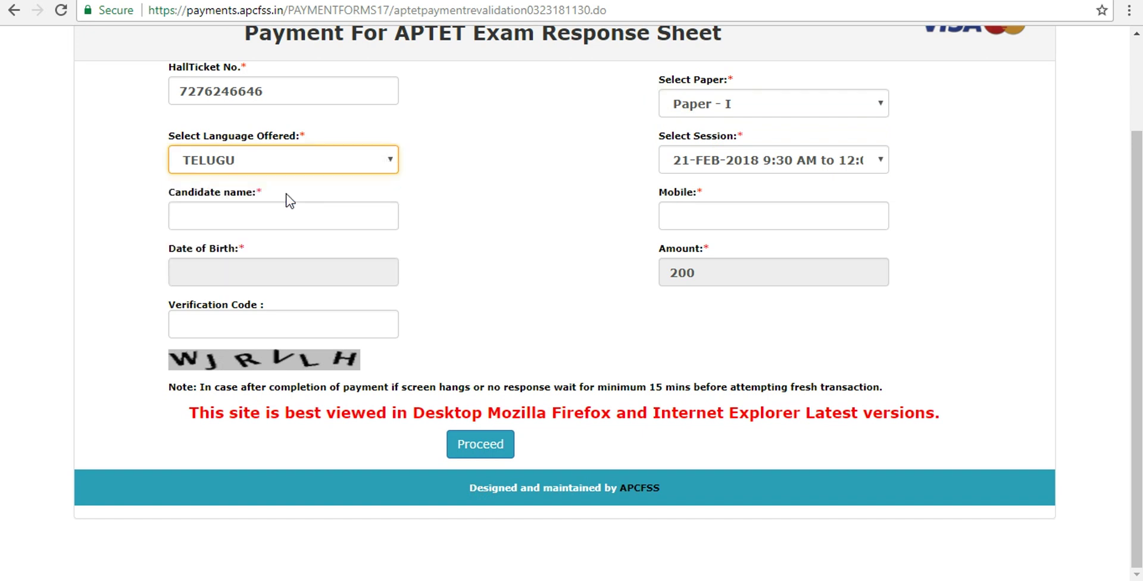
click(707, 163)
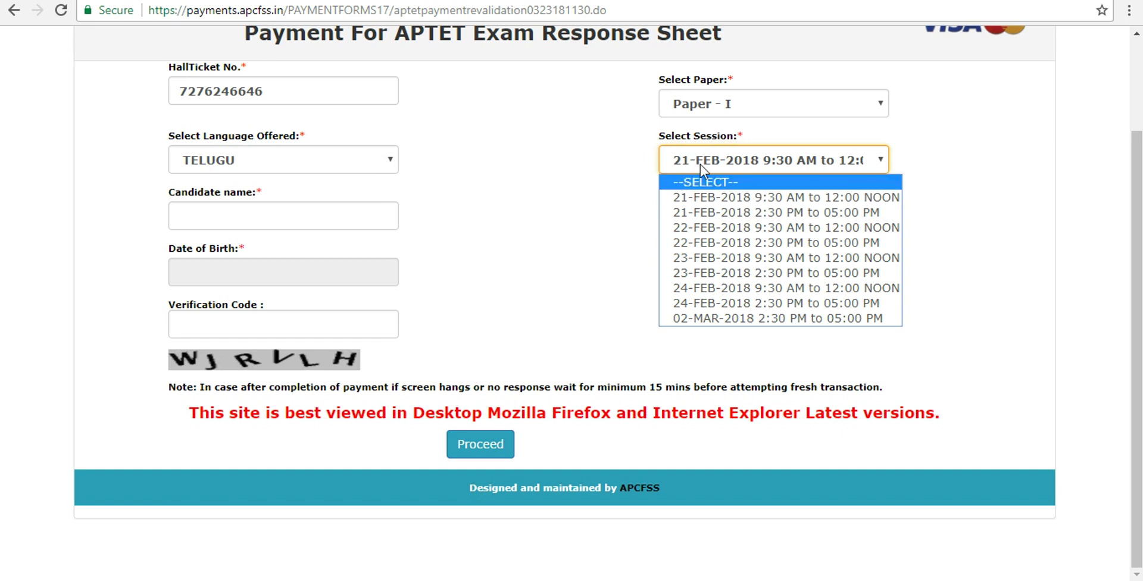
click(691, 197)
click(306, 215)
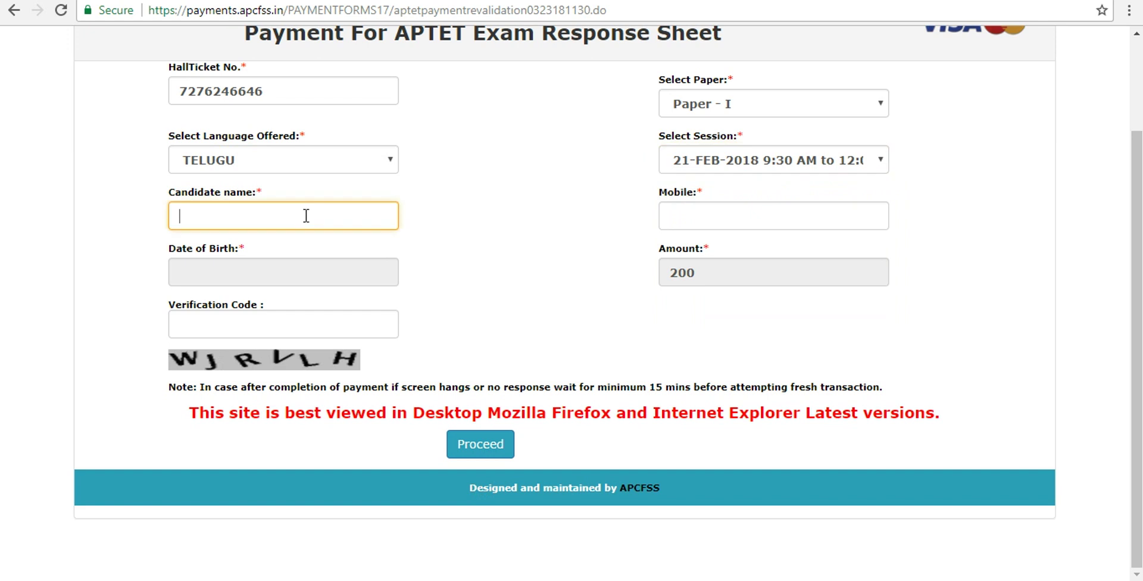
- Enter the candidate's name and mobile number
text(techfriendsit)
click(675, 213)
drag(678, 215, 742, 224)
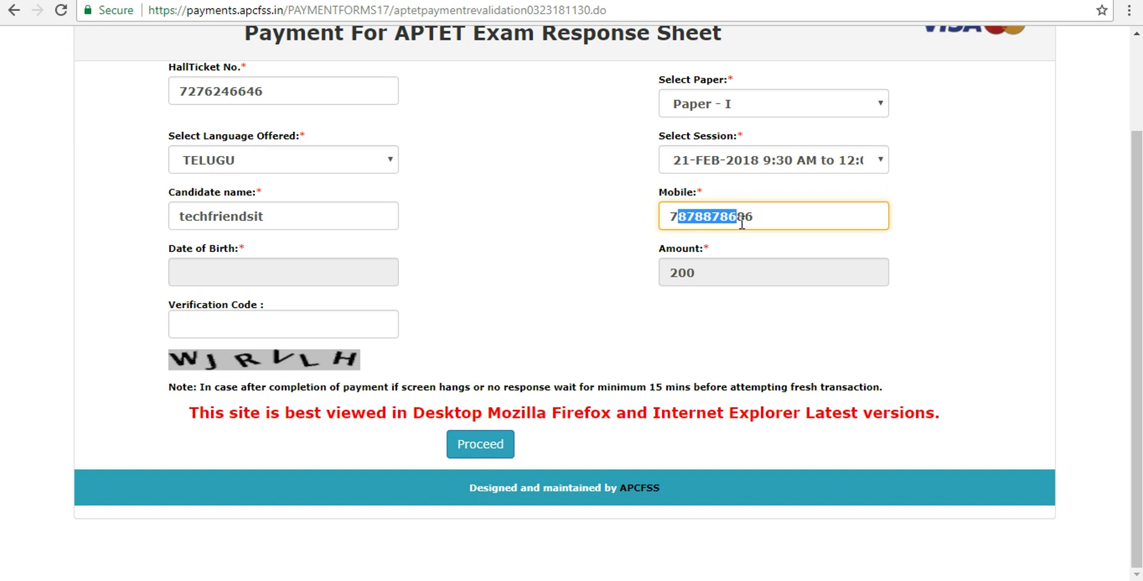
click(774, 217)
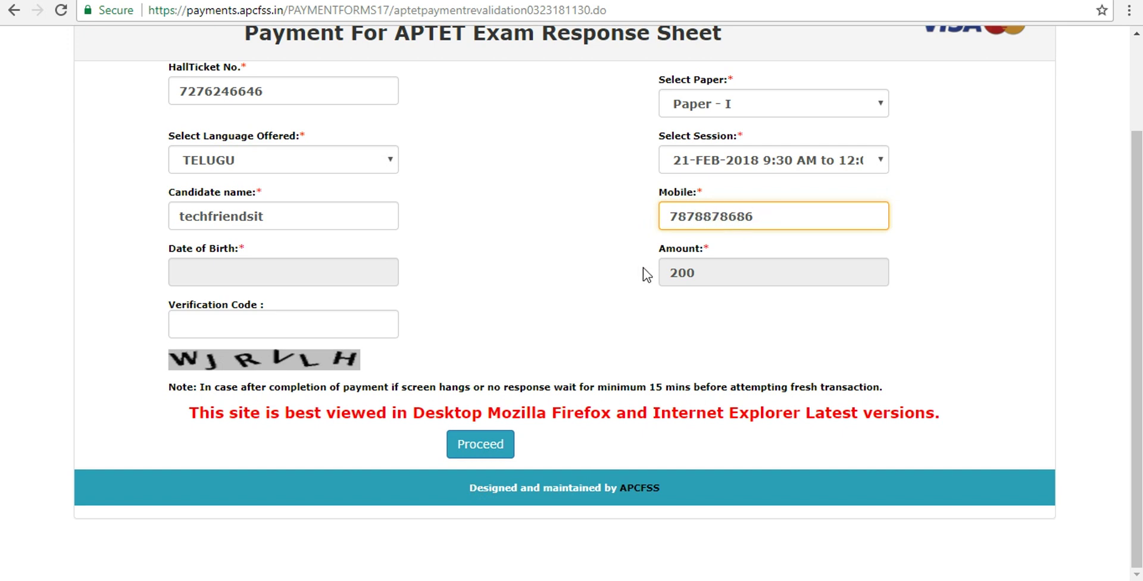
click(716, 280)
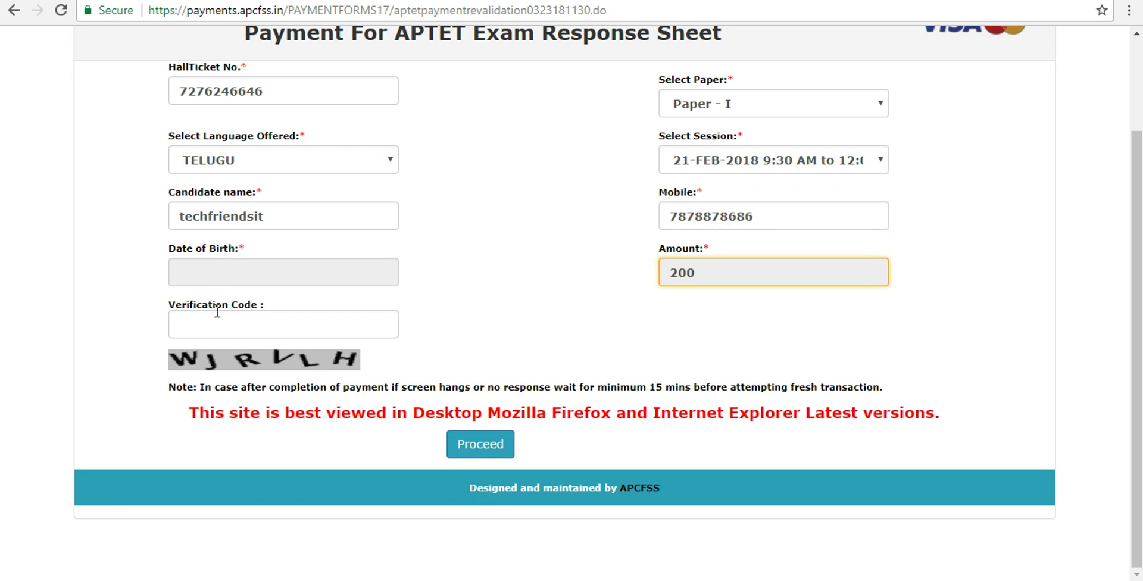
- Fill in the captcha verification code, leaving the amount at 200
click(247, 271)
click(479, 286)
click(334, 319)
text(W)
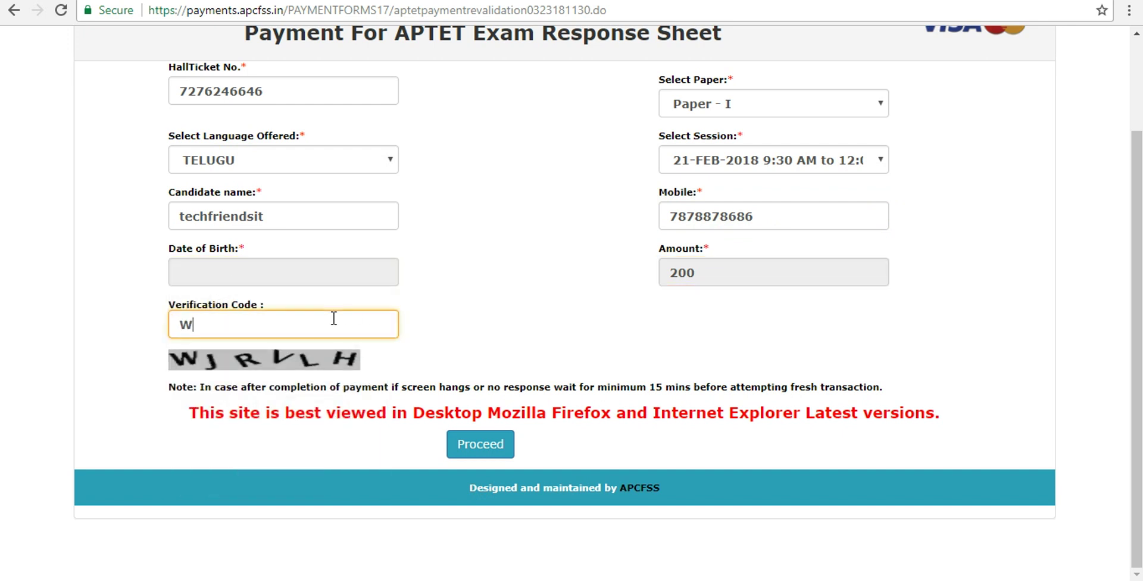
text(JRVLH)
scroll(1130, 190, up, 2)
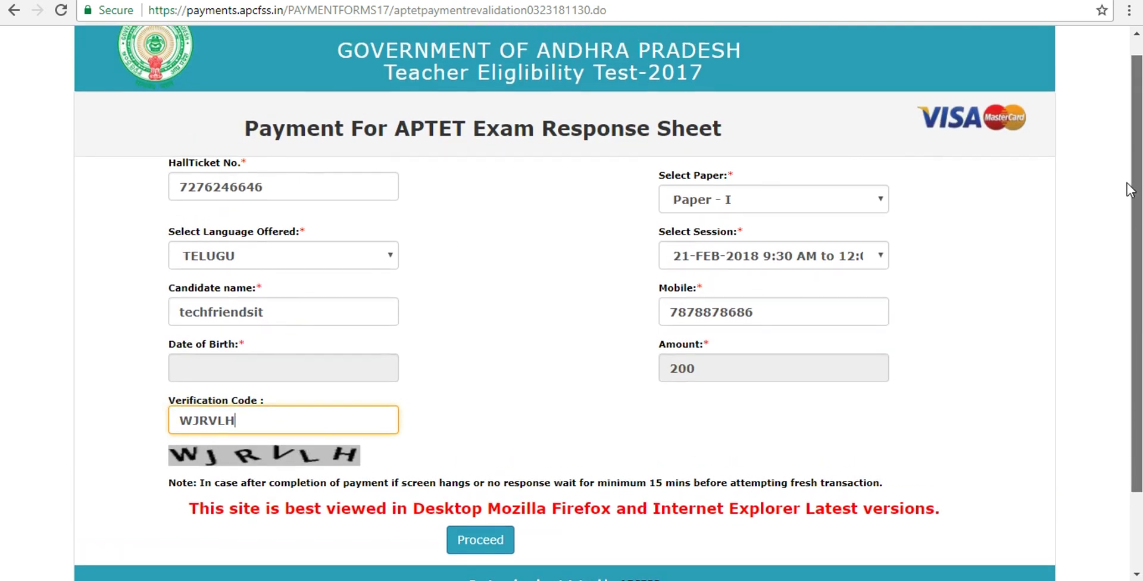
scroll(1130, 189, up, 1)
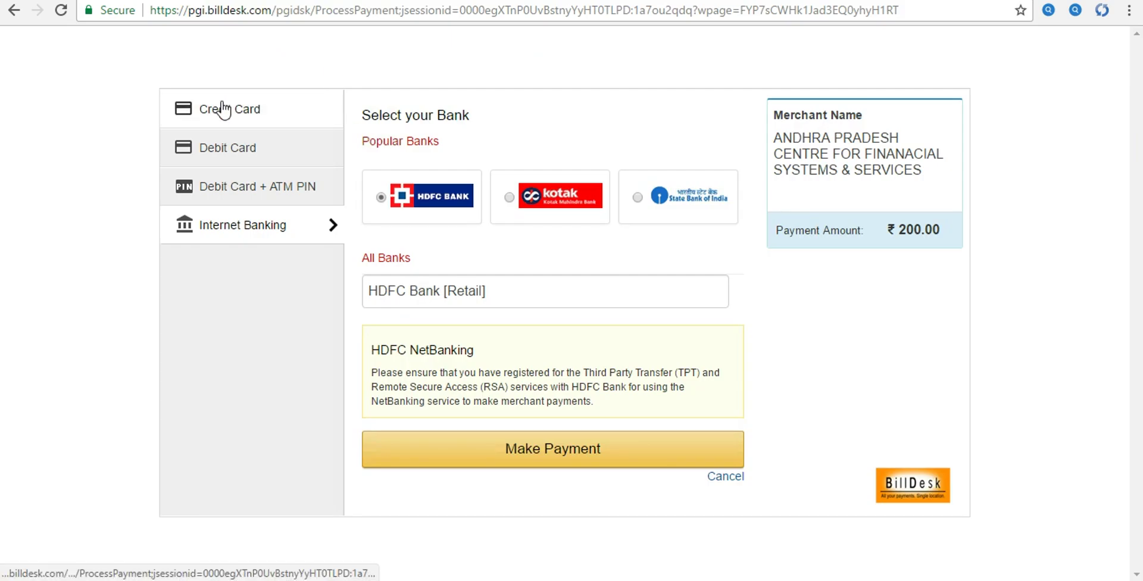
- Browse the credit card, debit card, ATM PIN and internet banking options, ending on credit card
click(223, 109)
click(229, 150)
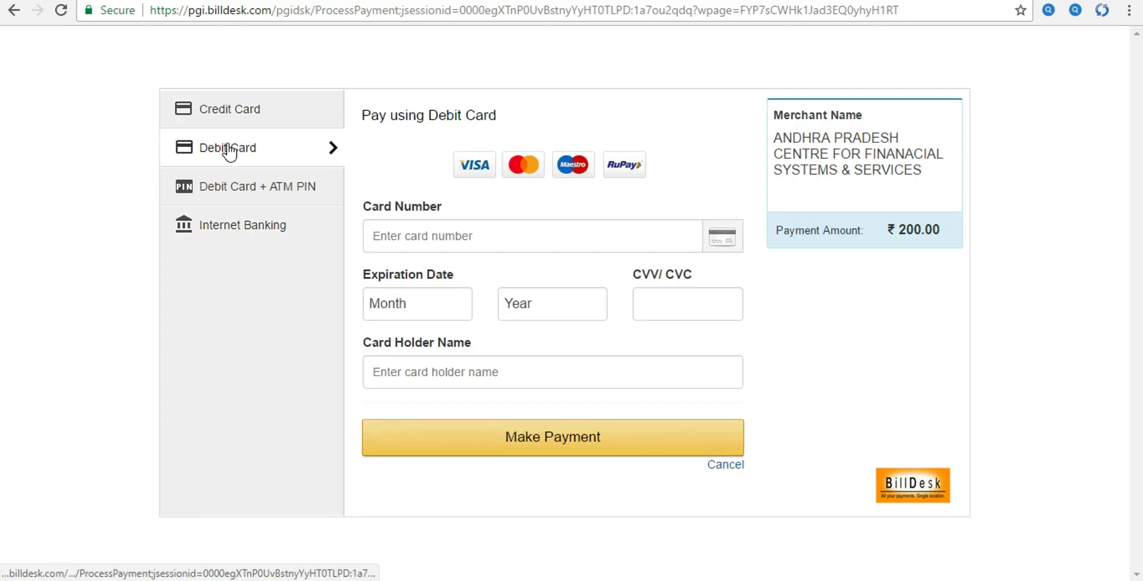
click(225, 187)
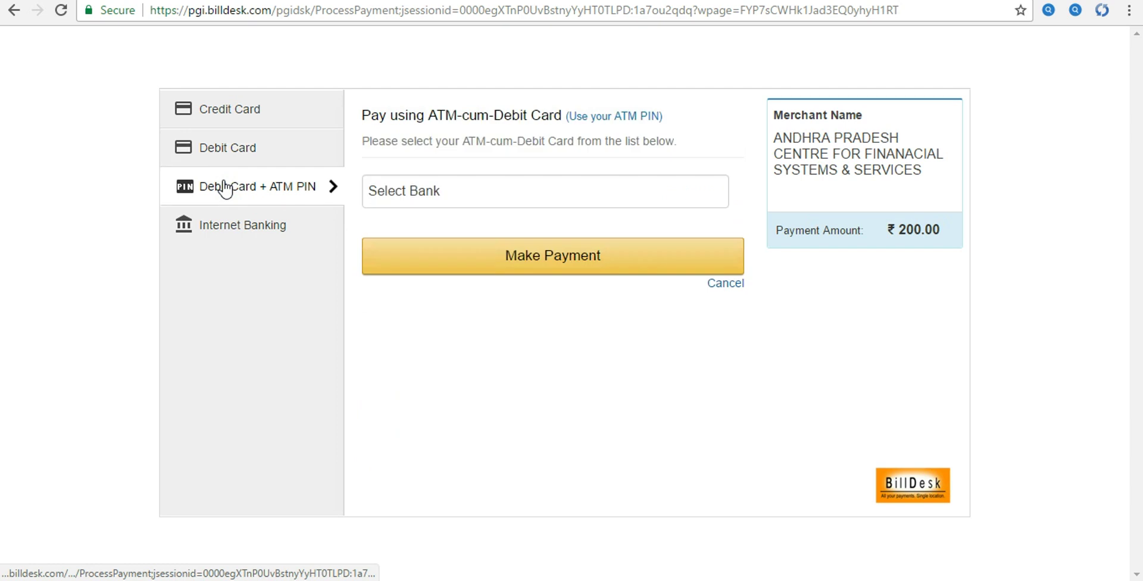
click(212, 231)
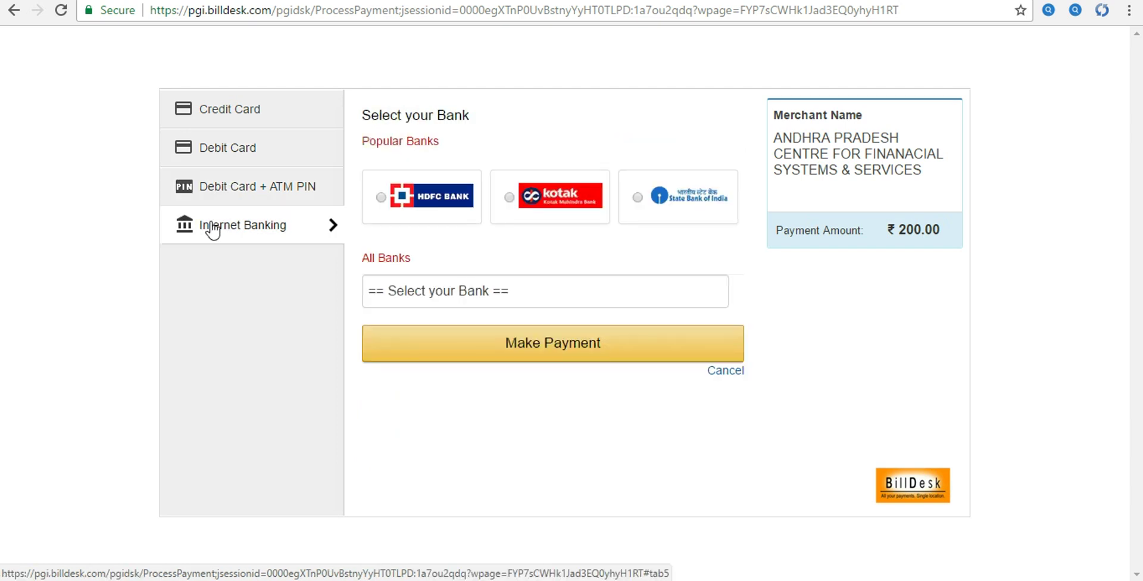
click(226, 113)
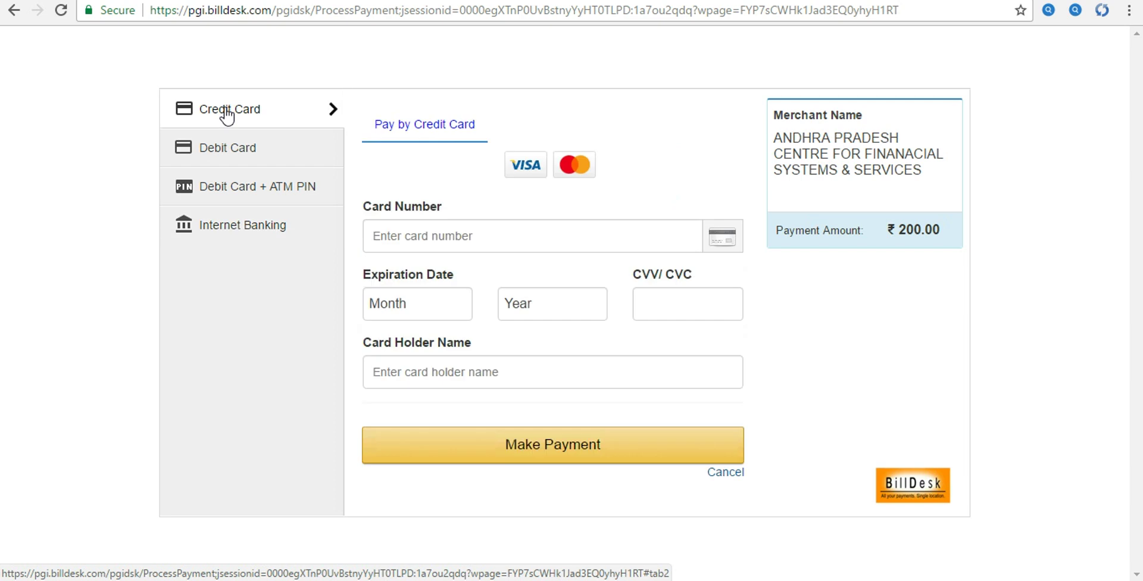
- Try a partial card number, dismiss the invalid-card alert, and enter the card holder name
click(408, 240)
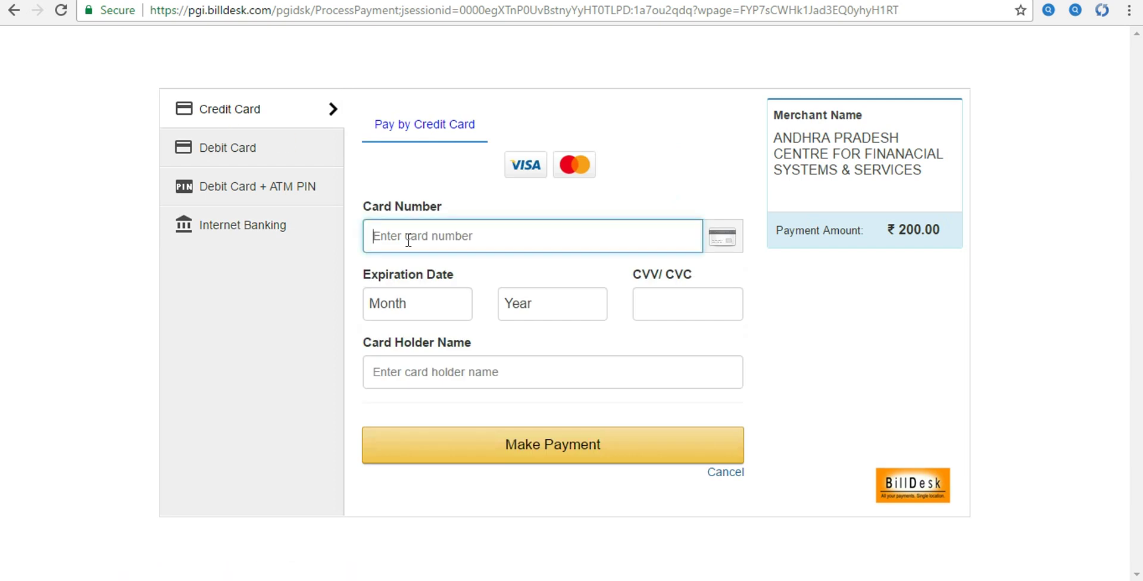
text(6575-77)
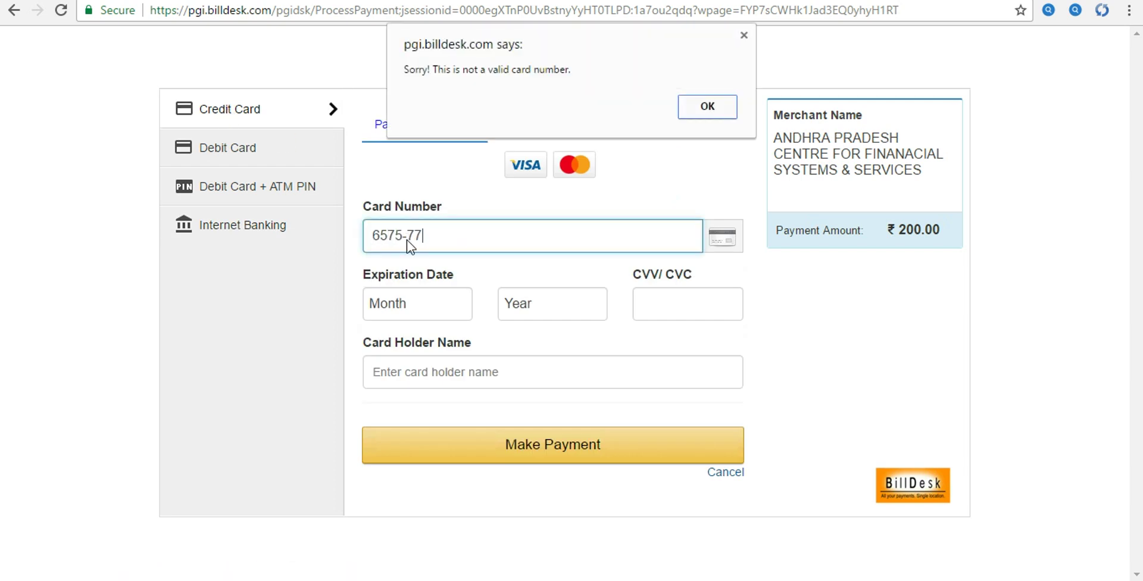
click(724, 109)
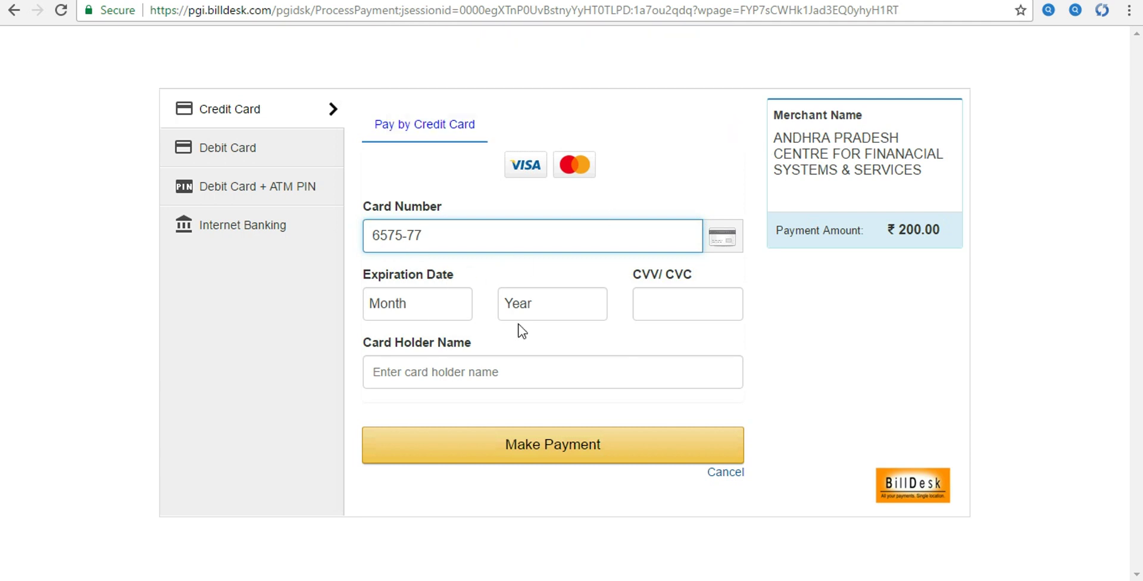
click(662, 308)
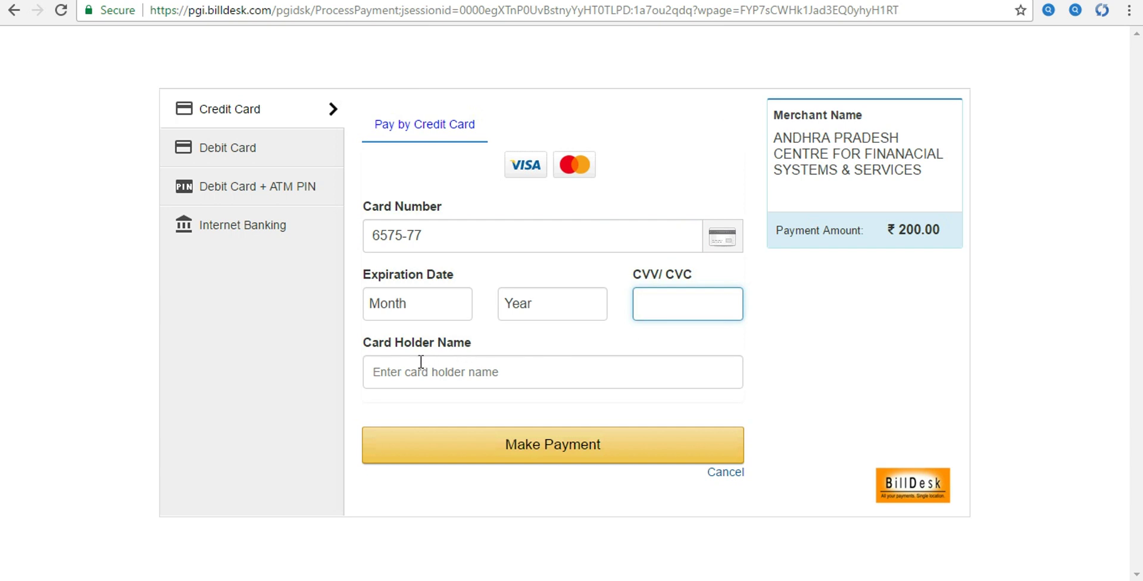
click(403, 370)
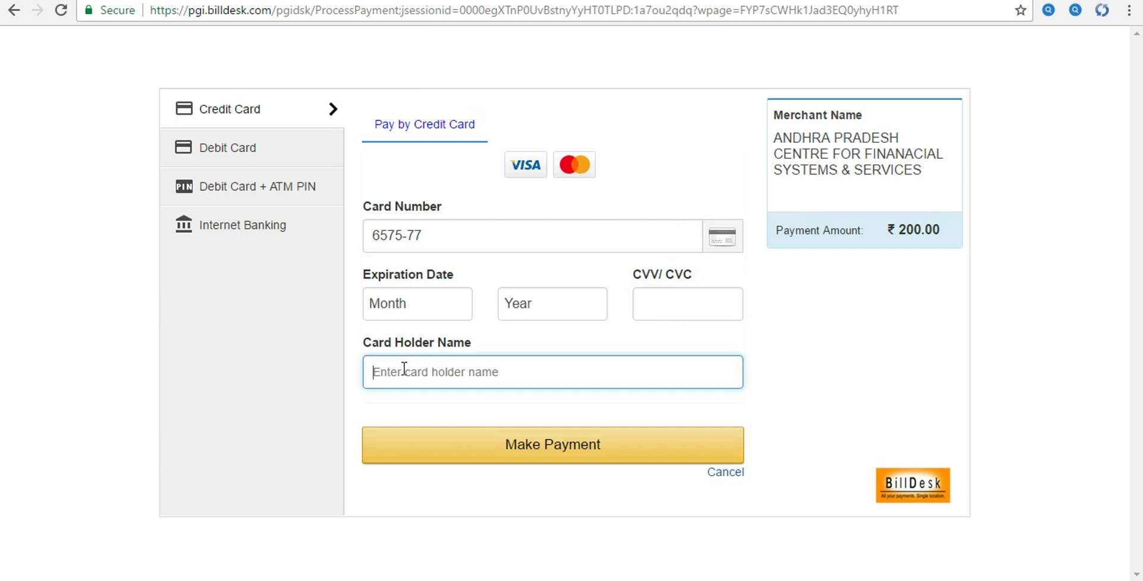
text(TEC)
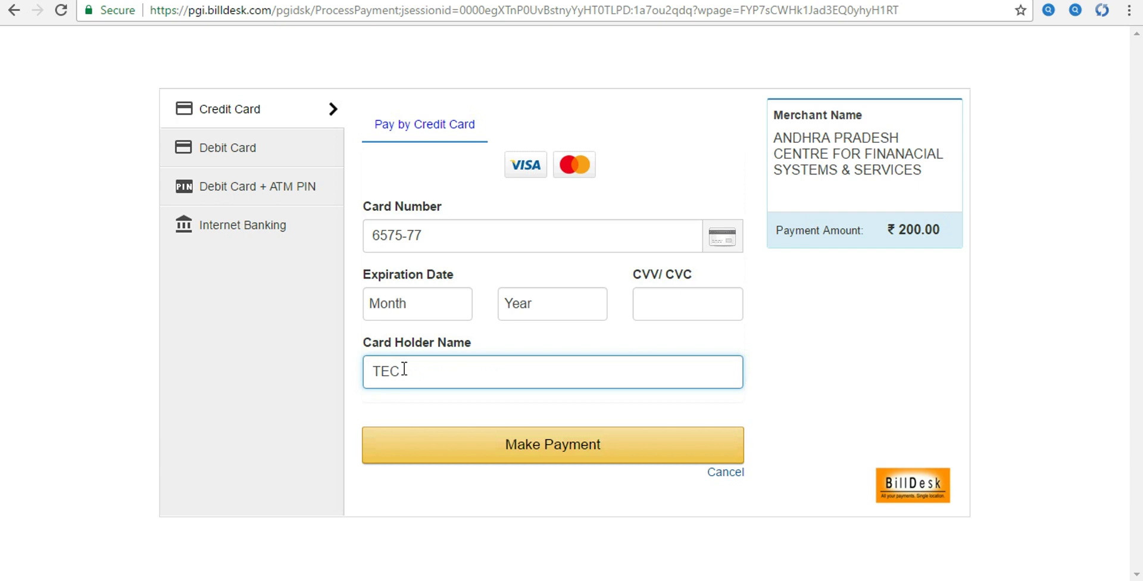
text(HFRIENDSIT)
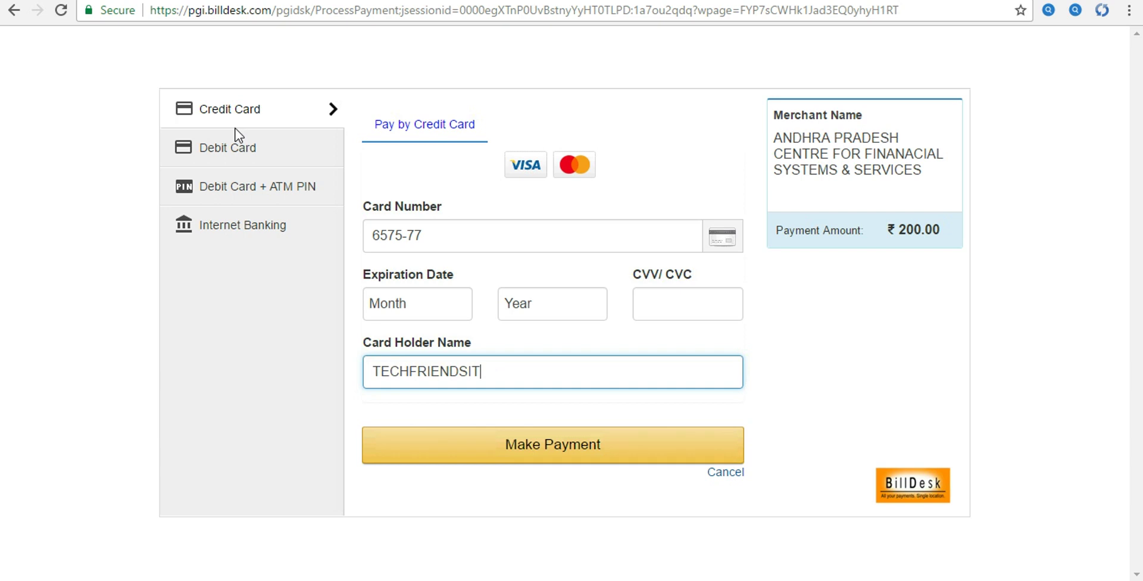
- On the Debit Card form, view the expiry month and year choices and card fields
click(221, 154)
click(404, 236)
click(416, 298)
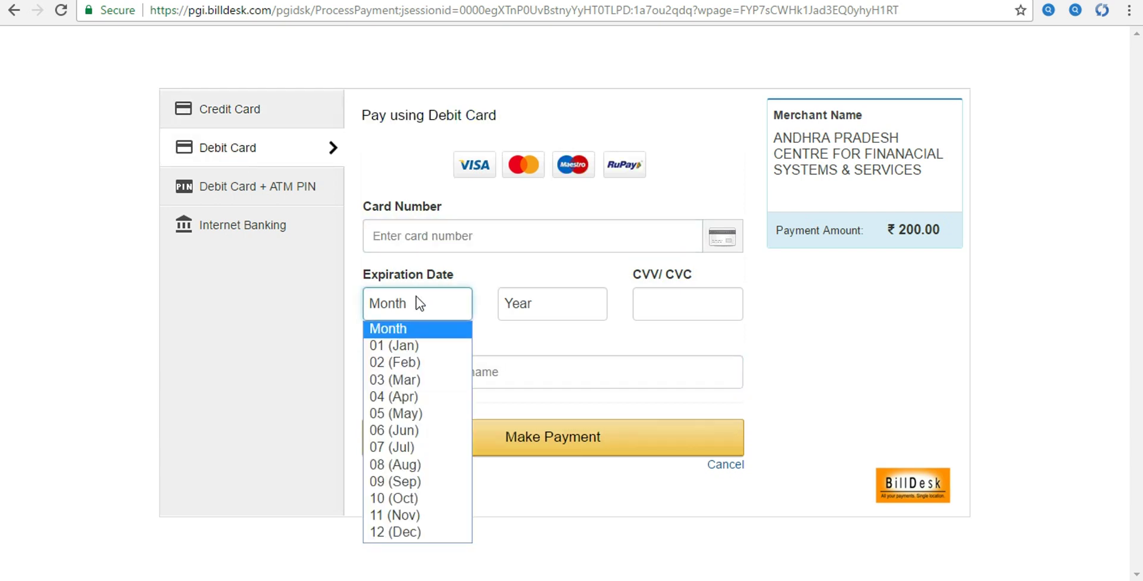
click(552, 303)
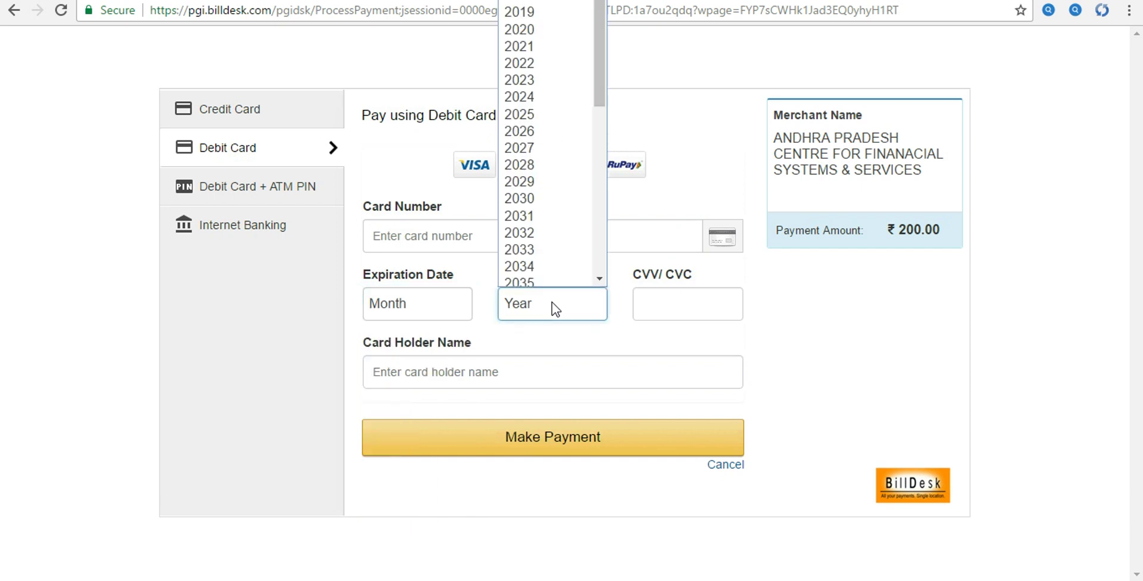
click(661, 307)
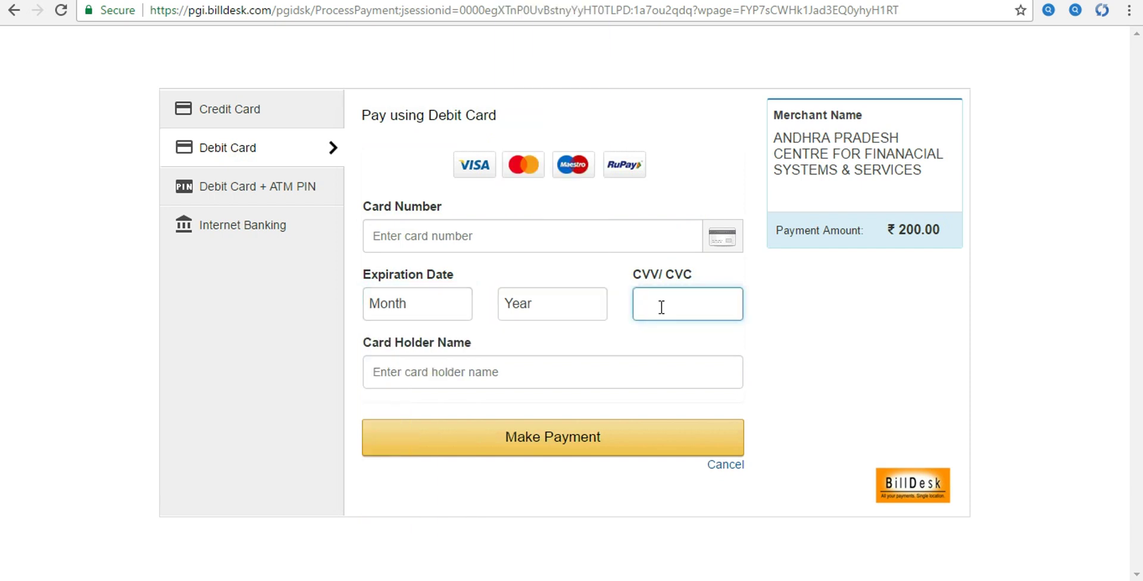
click(399, 378)
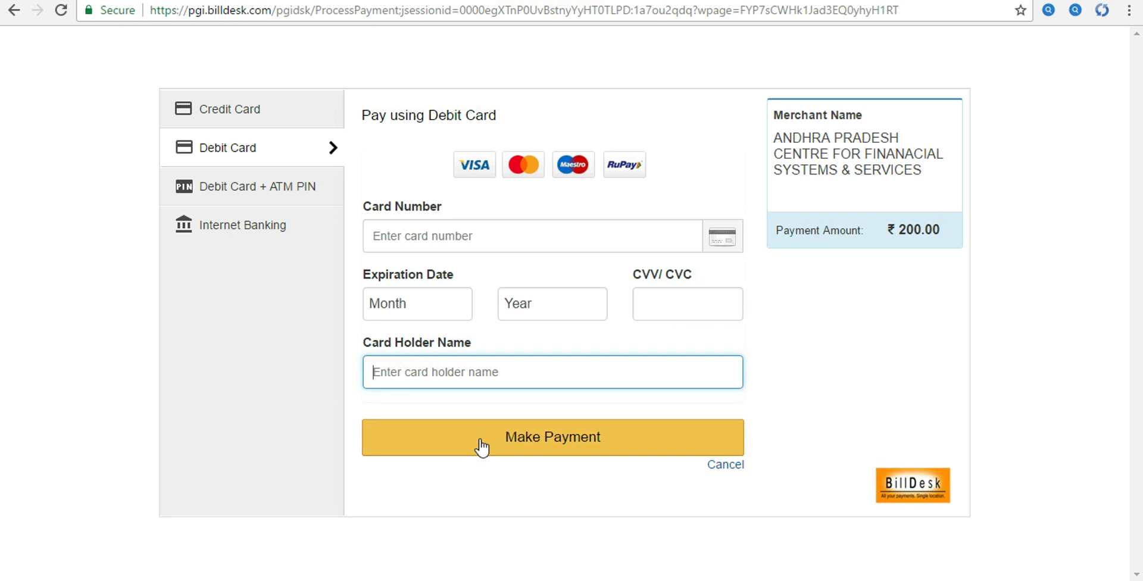
click(208, 190)
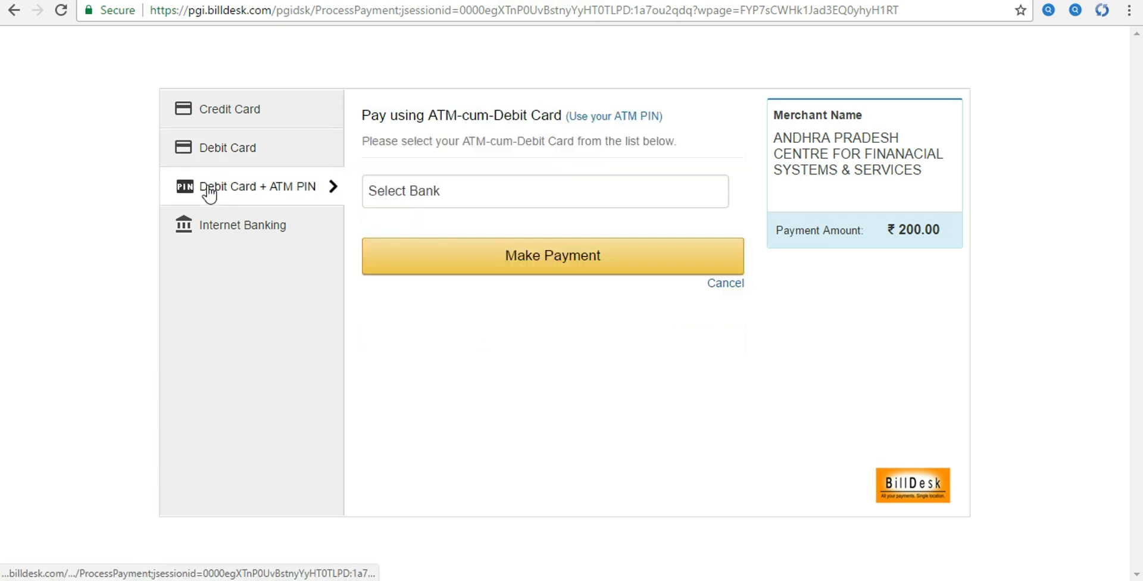
- Choose Bank of India from the supported bank list, after briefly picking Bank of Maharashtra
click(421, 194)
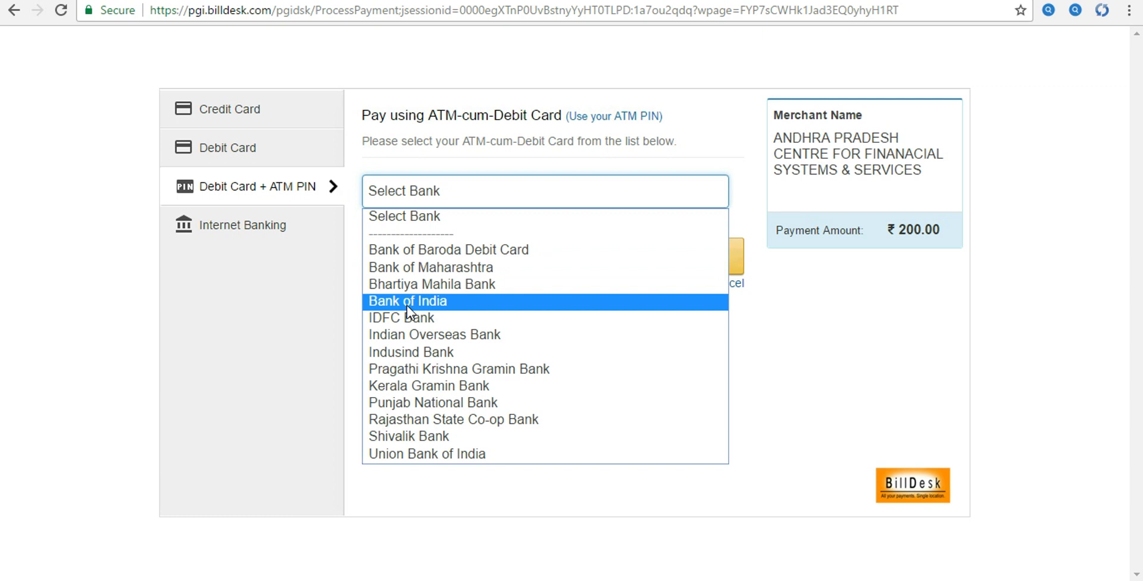
click(413, 266)
click(417, 187)
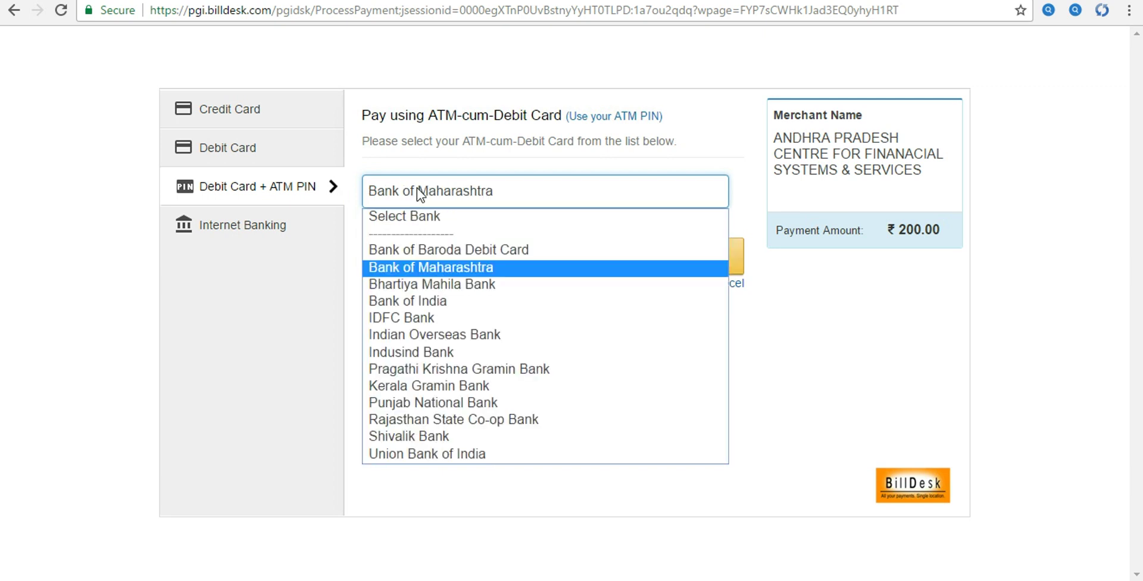
click(398, 302)
- Step through the card number, expiry month and year, CVV and card holder fields
click(414, 262)
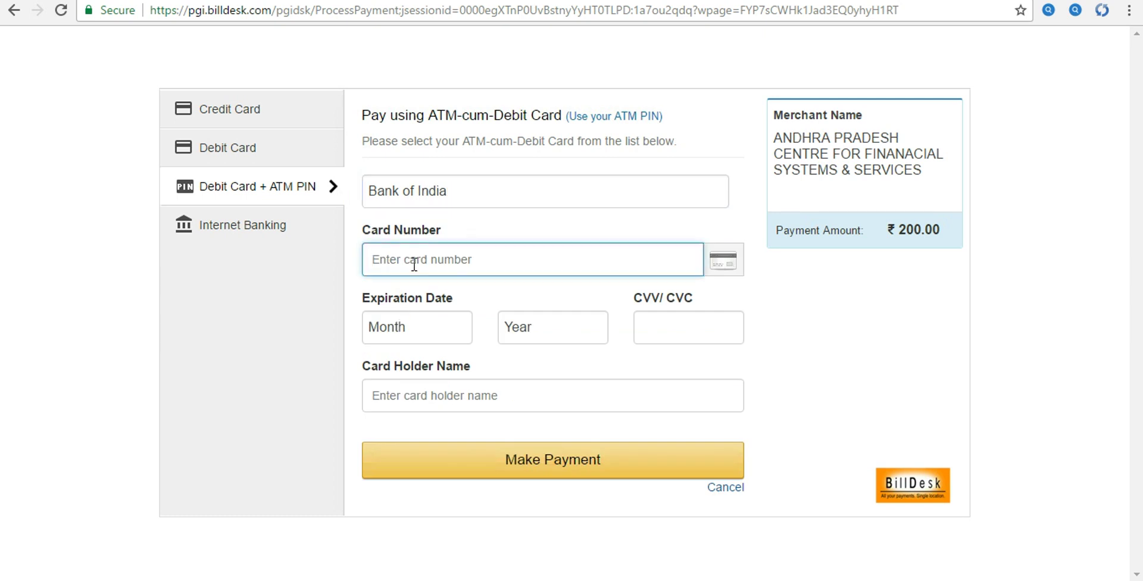
click(409, 328)
click(549, 325)
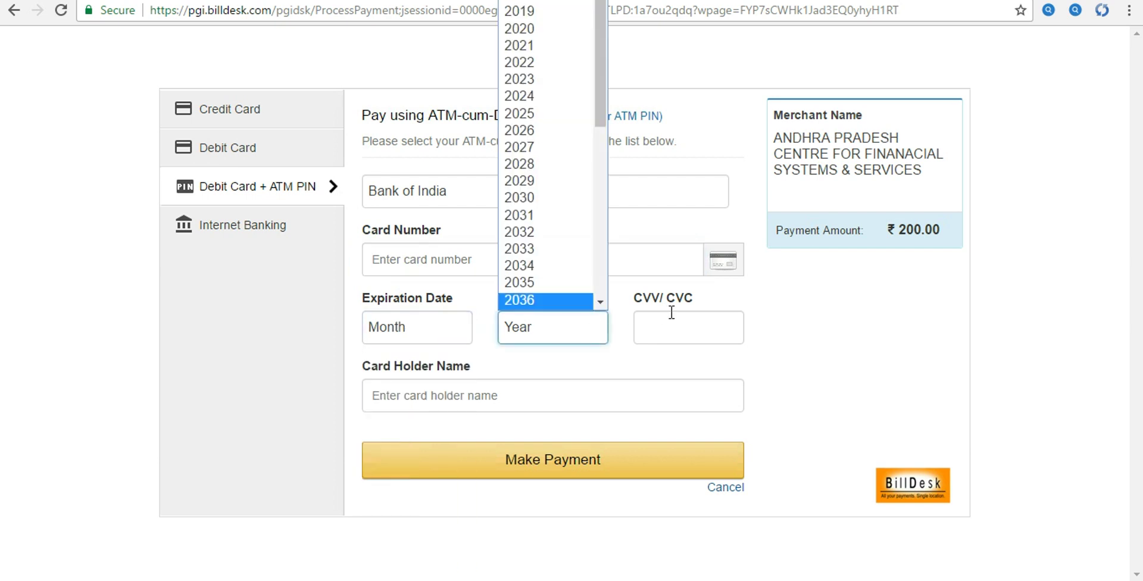
click(661, 328)
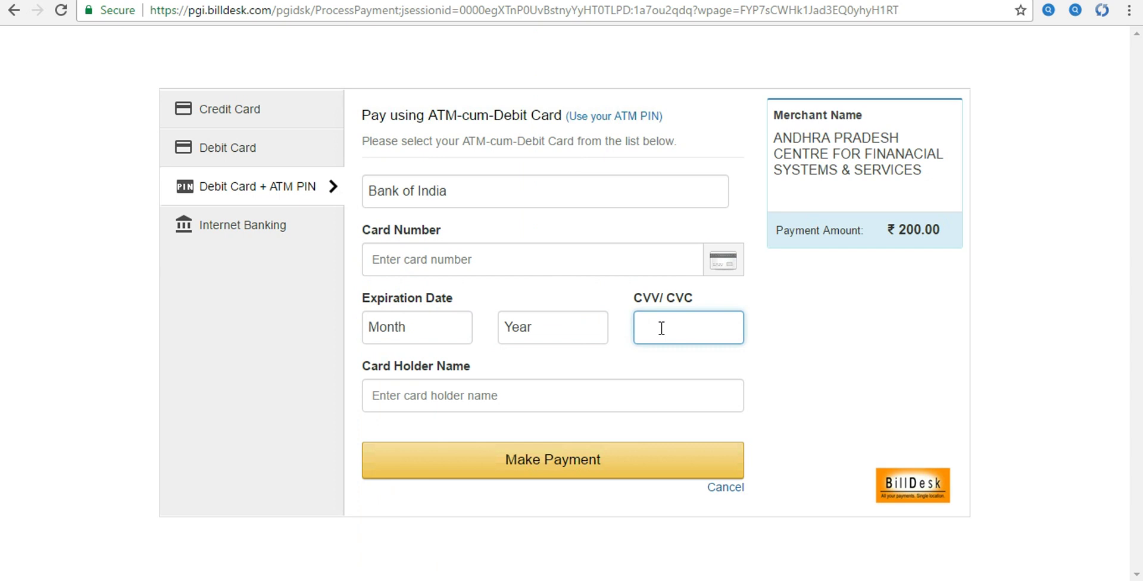
click(427, 397)
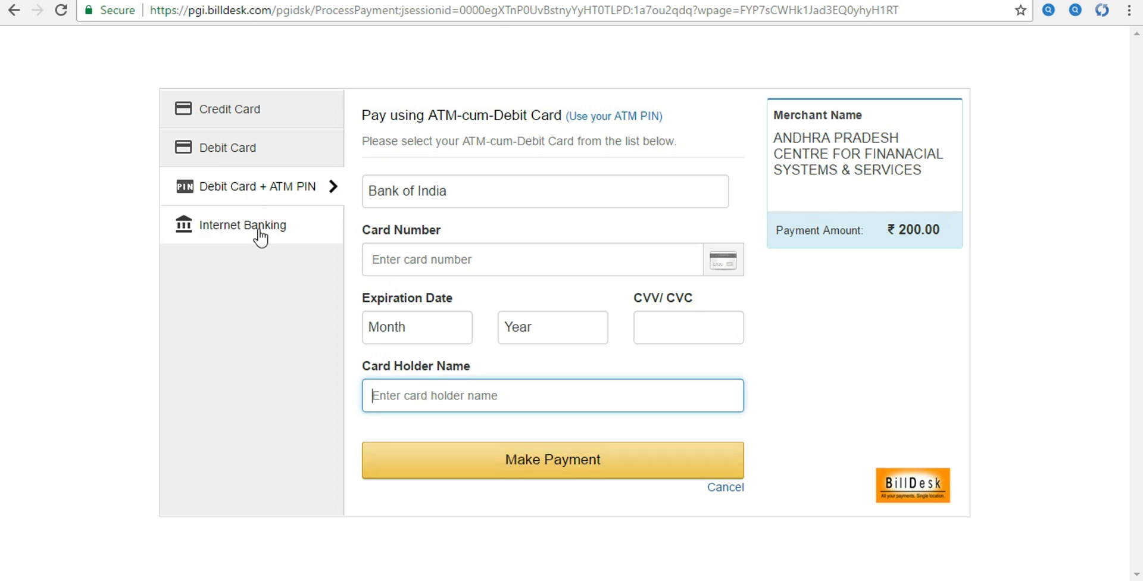
click(240, 235)
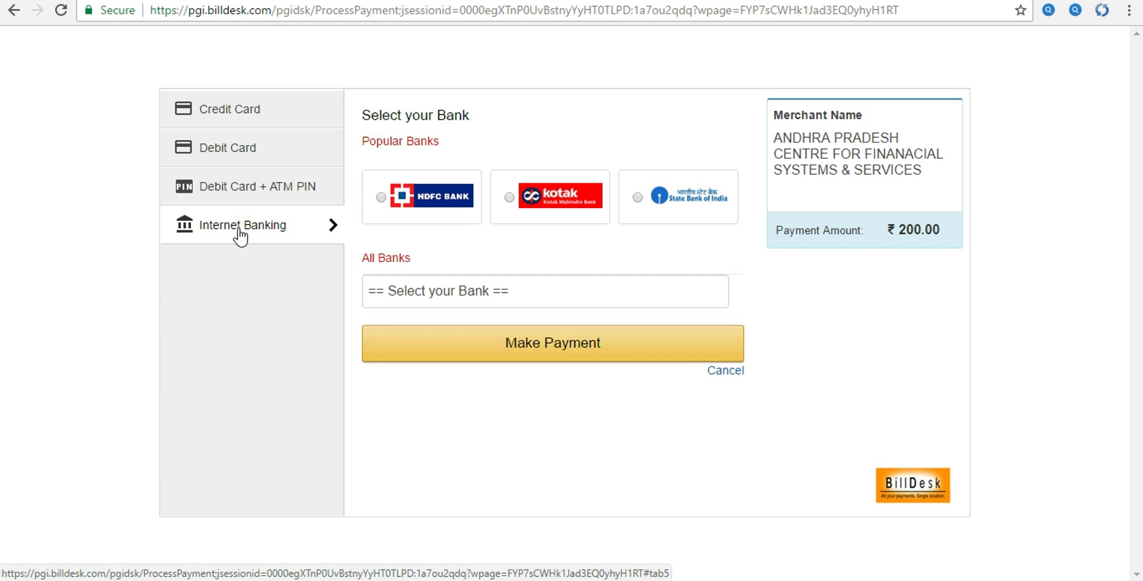
- Try HDFC, Kotak and SBI, pick YES Bank from All Banks, then return to the portal
click(381, 202)
click(507, 198)
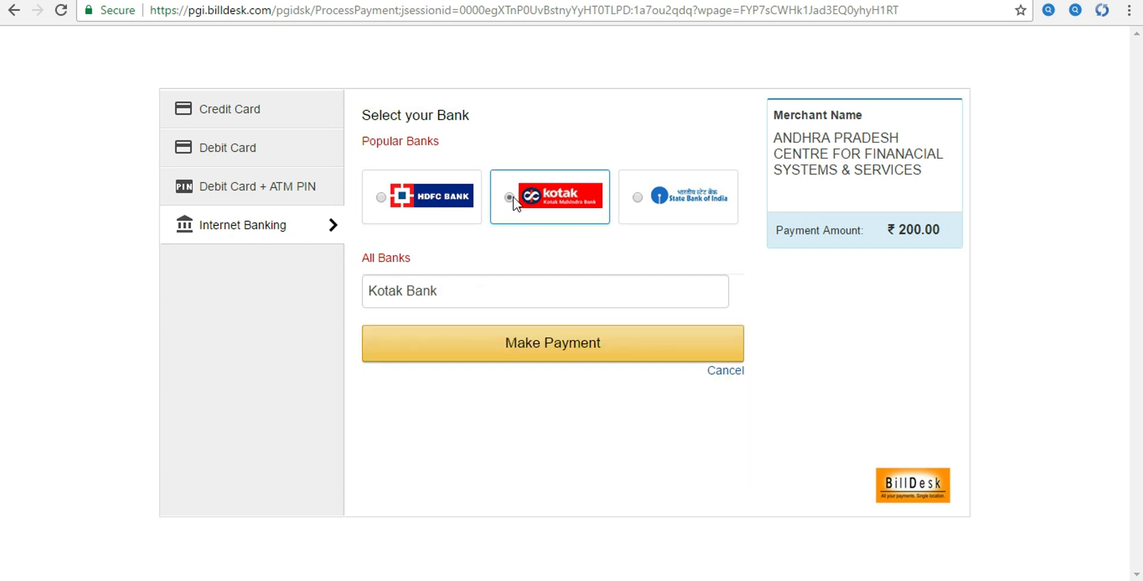
click(642, 196)
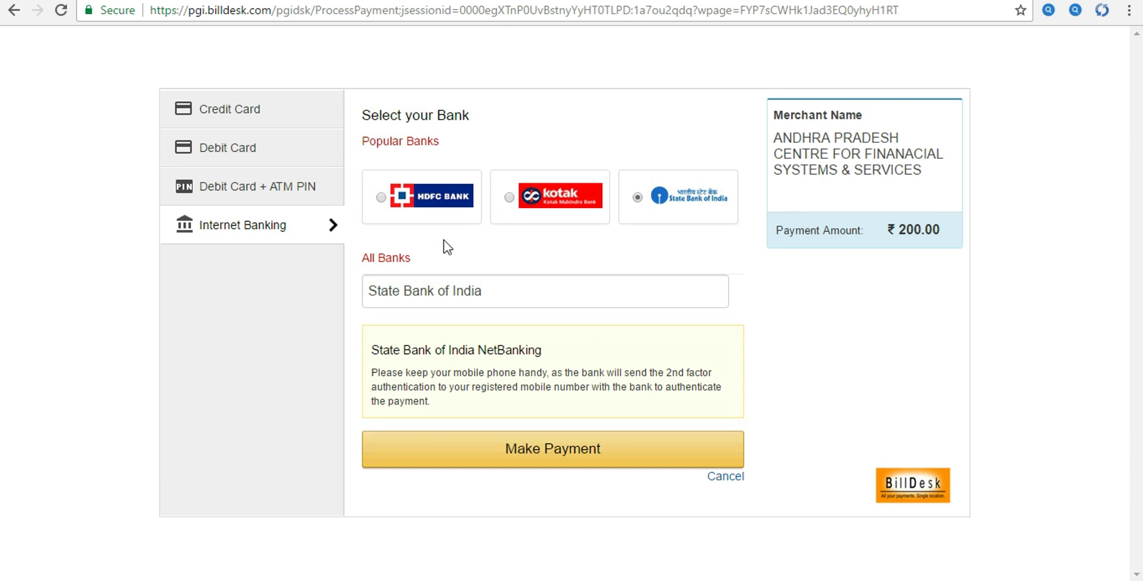
click(380, 197)
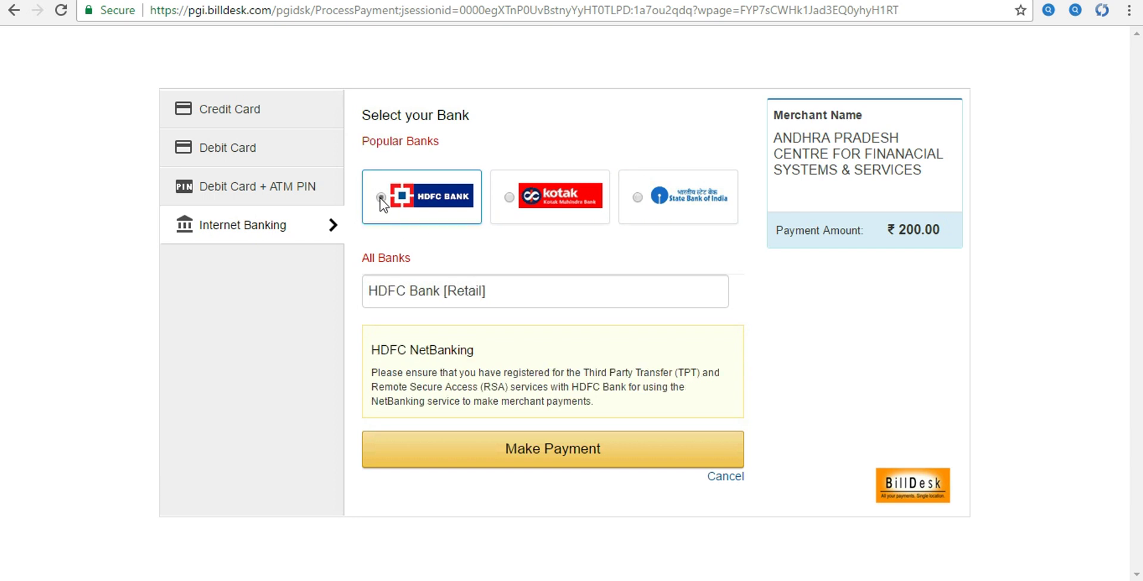
click(534, 291)
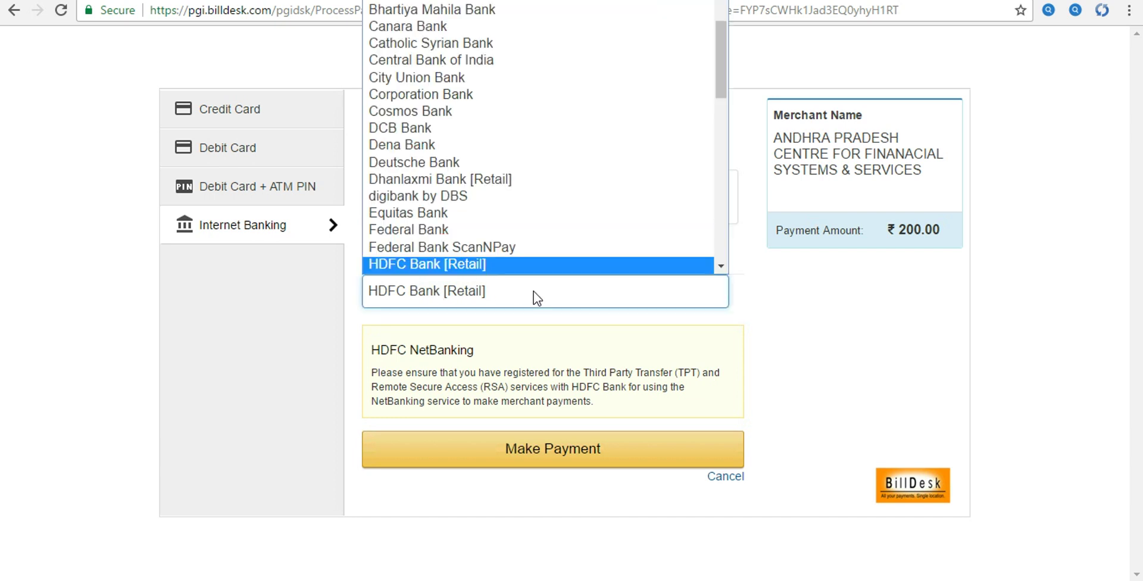
drag(723, 66, 706, 248)
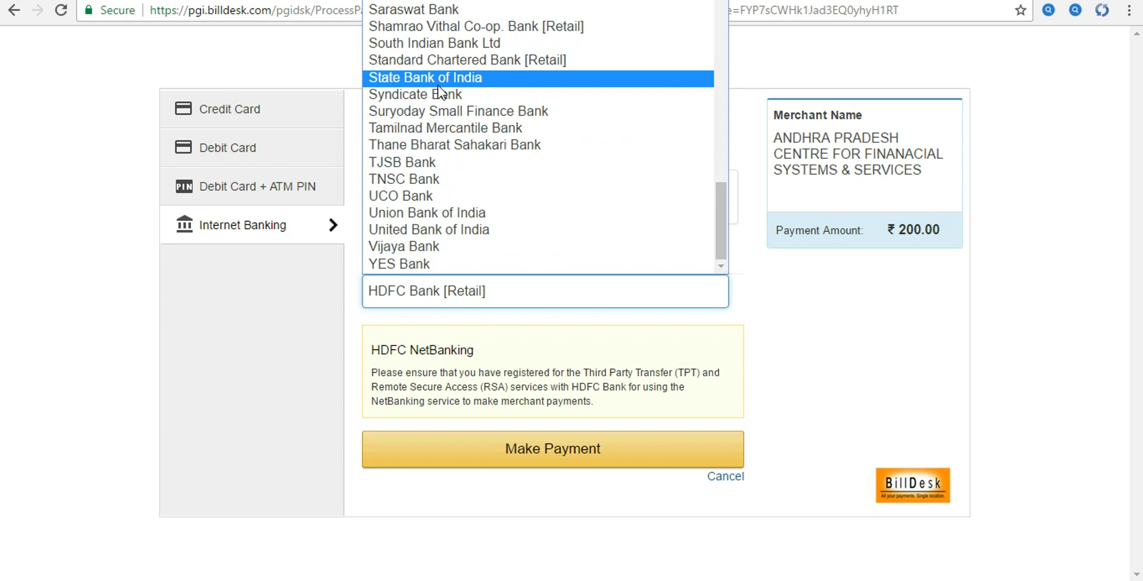
click(402, 264)
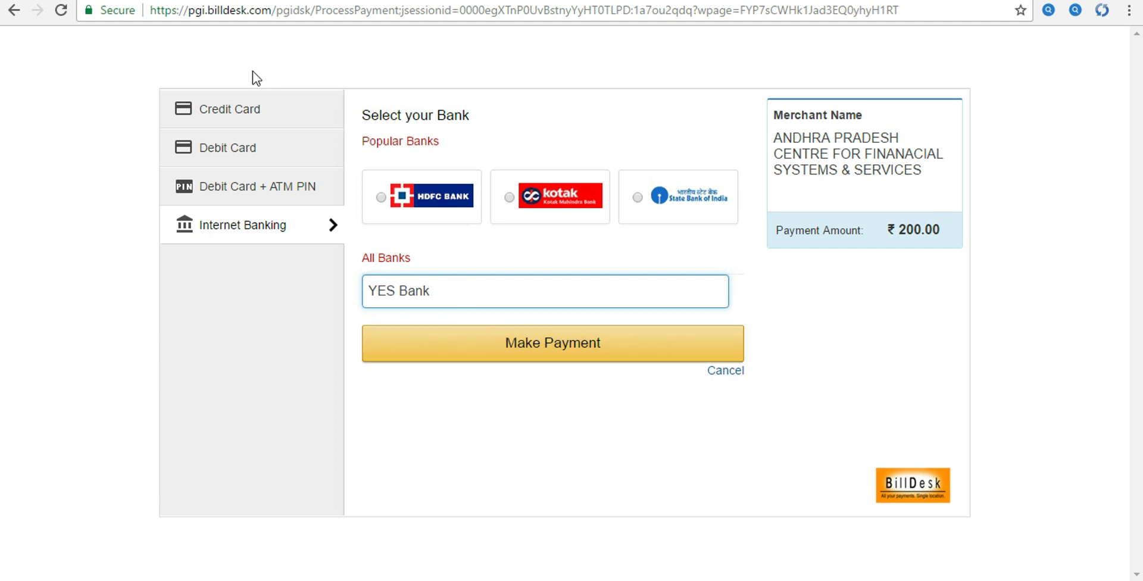
key(alt+Left)
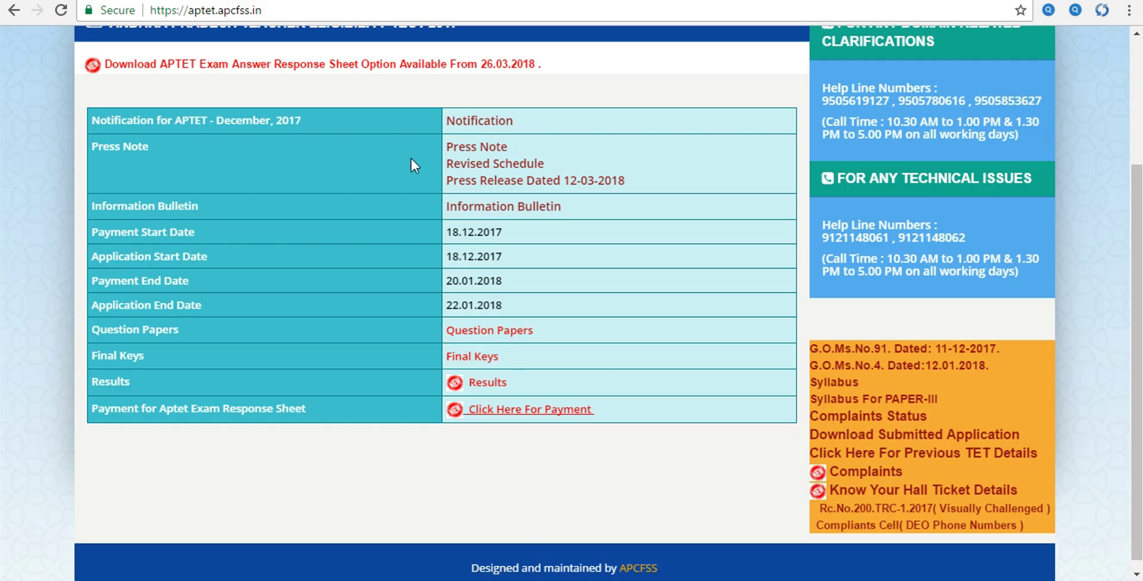
- Highlight the 26.03.2018 date in the notice, then scroll back to the page top
drag(478, 64, 559, 67)
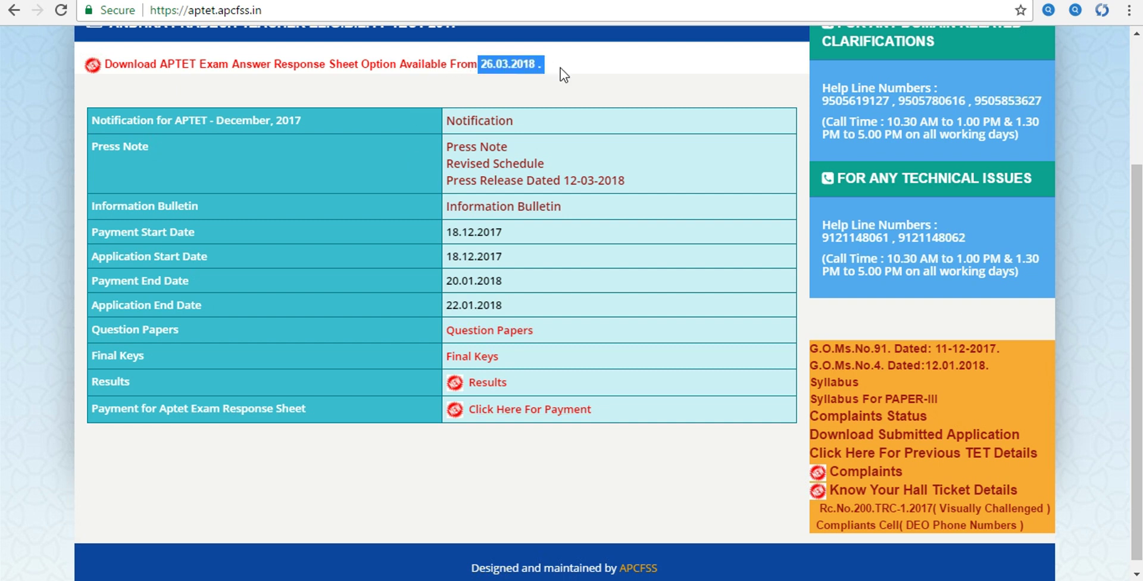
click(587, 68)
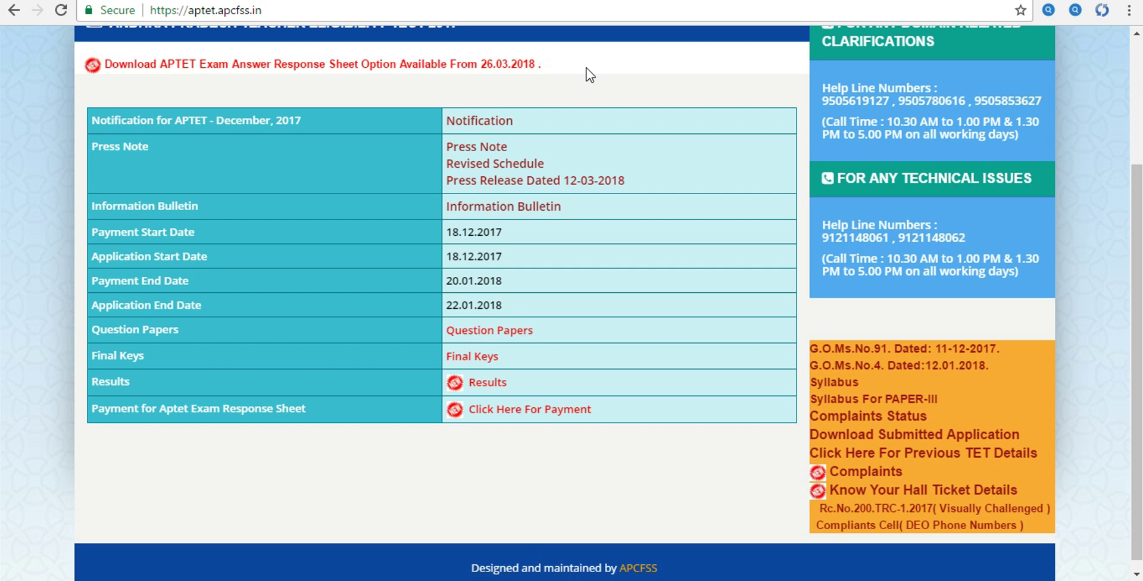
drag(1138, 211, 1139, 100)
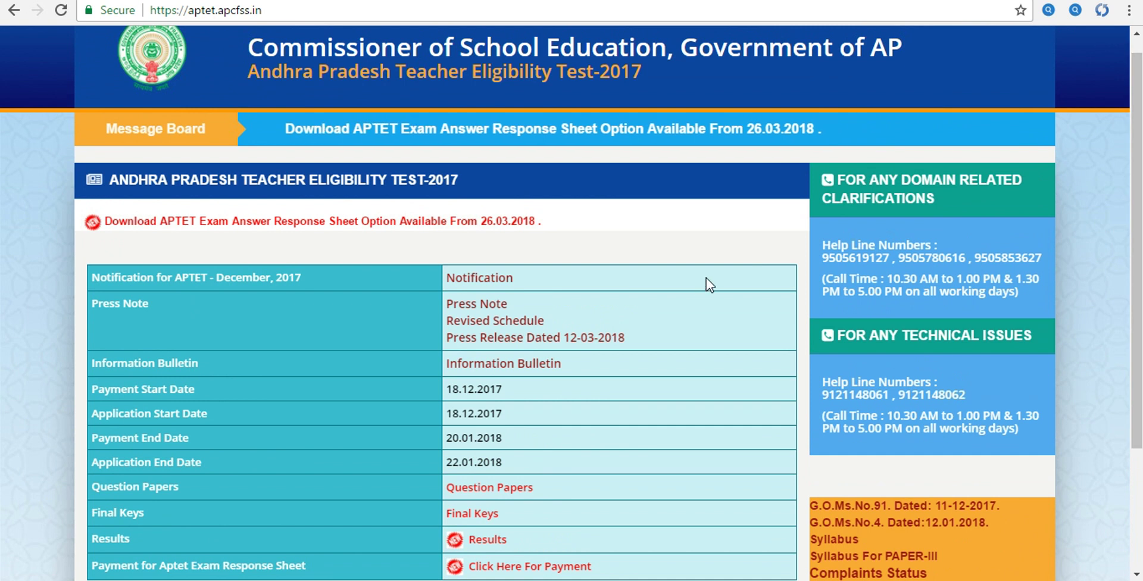
drag(1132, 212, 1132, 198)
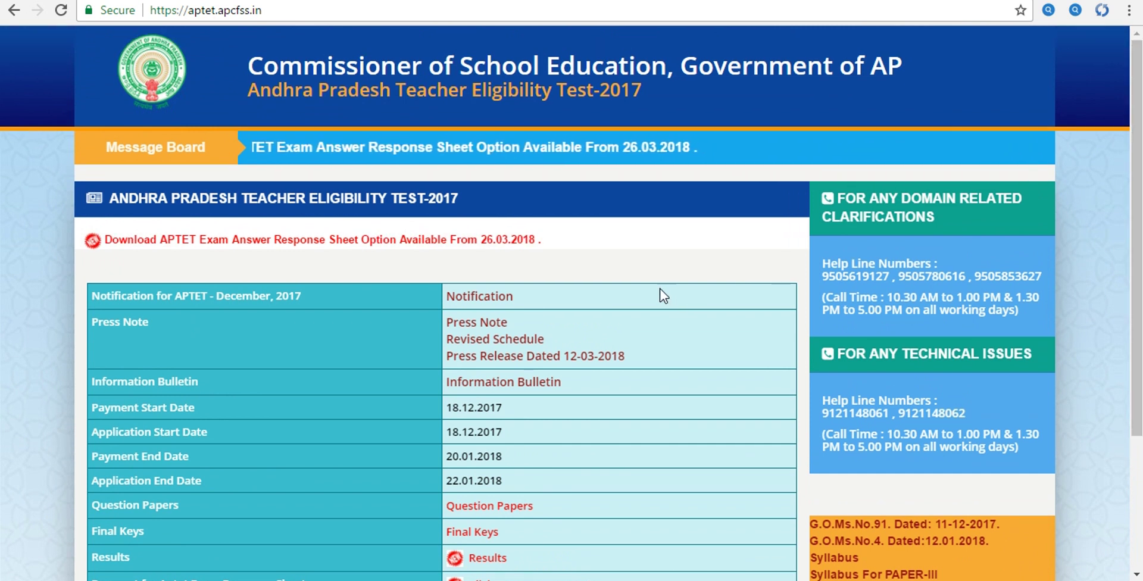